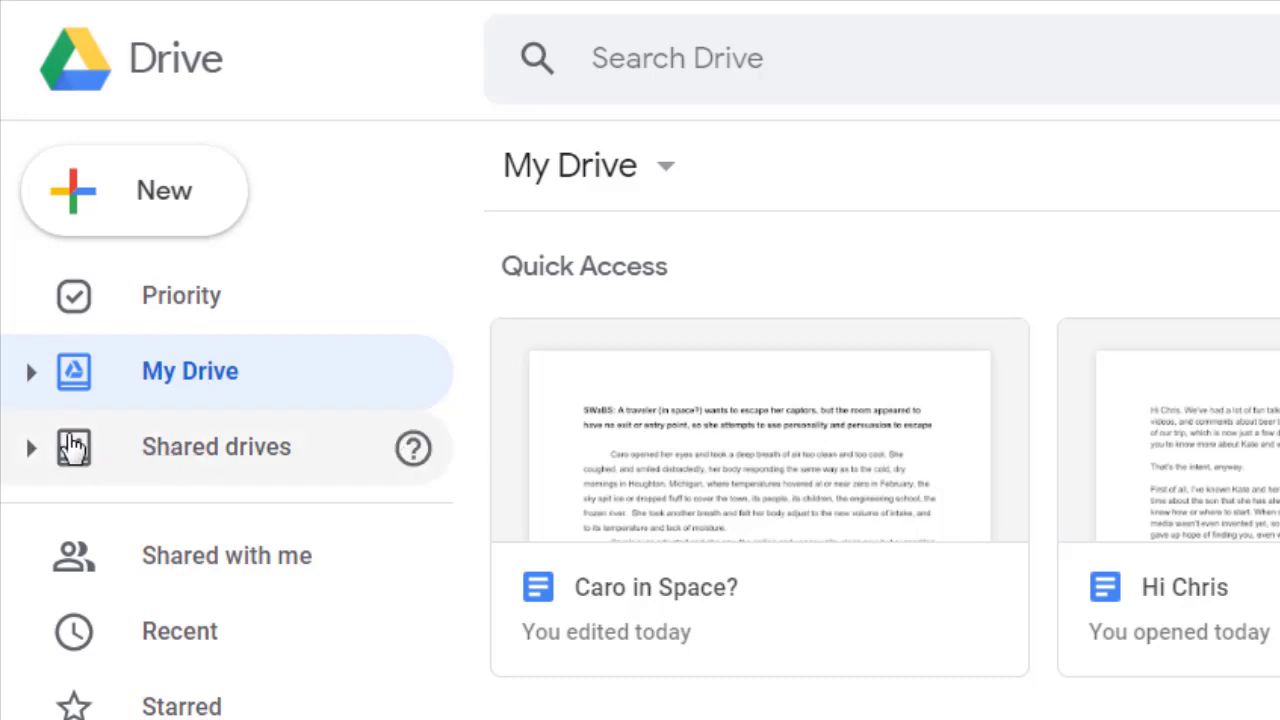
Expand the Shared drives list in the sidebar, scroll through it, and collapse it again
{"action": "left_click", "coordinate": [31, 448]}
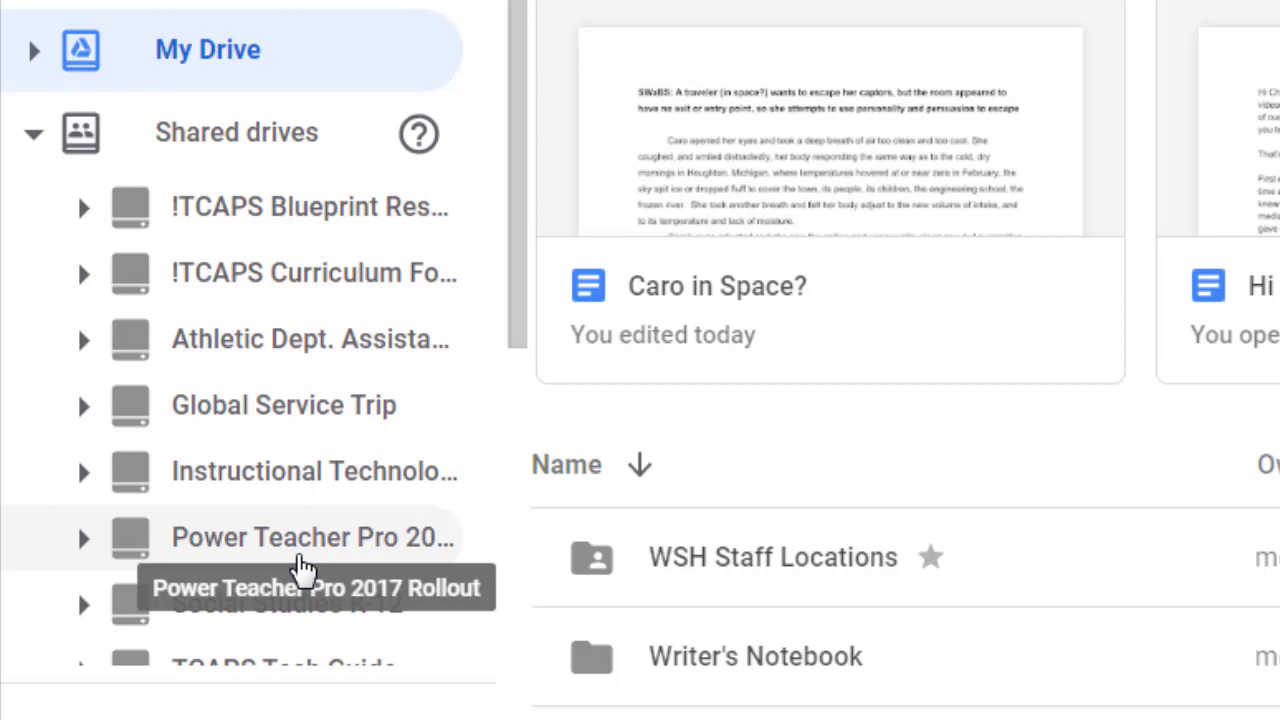
{"action": "scroll", "coordinate": [305, 568], "scroll_direction": "down", "scroll_amount": 4}
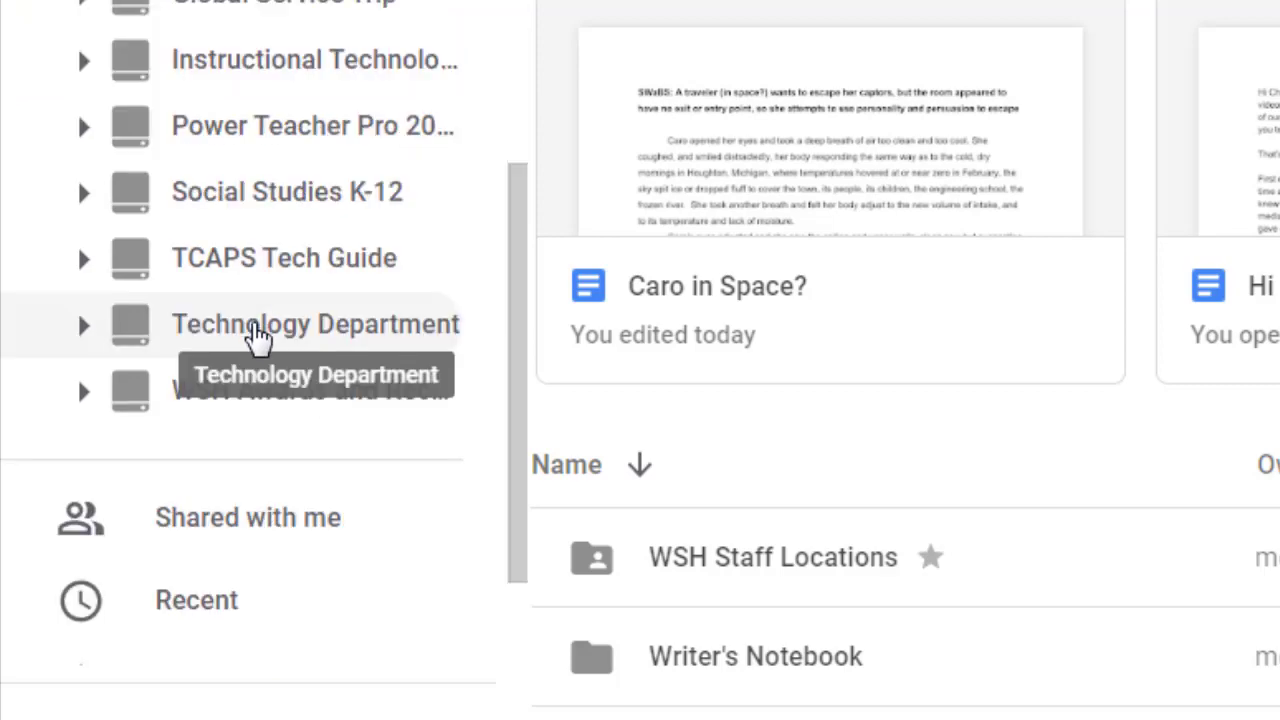
{"action": "scroll", "coordinate": [258, 340], "scroll_direction": "up", "scroll_amount": 5}
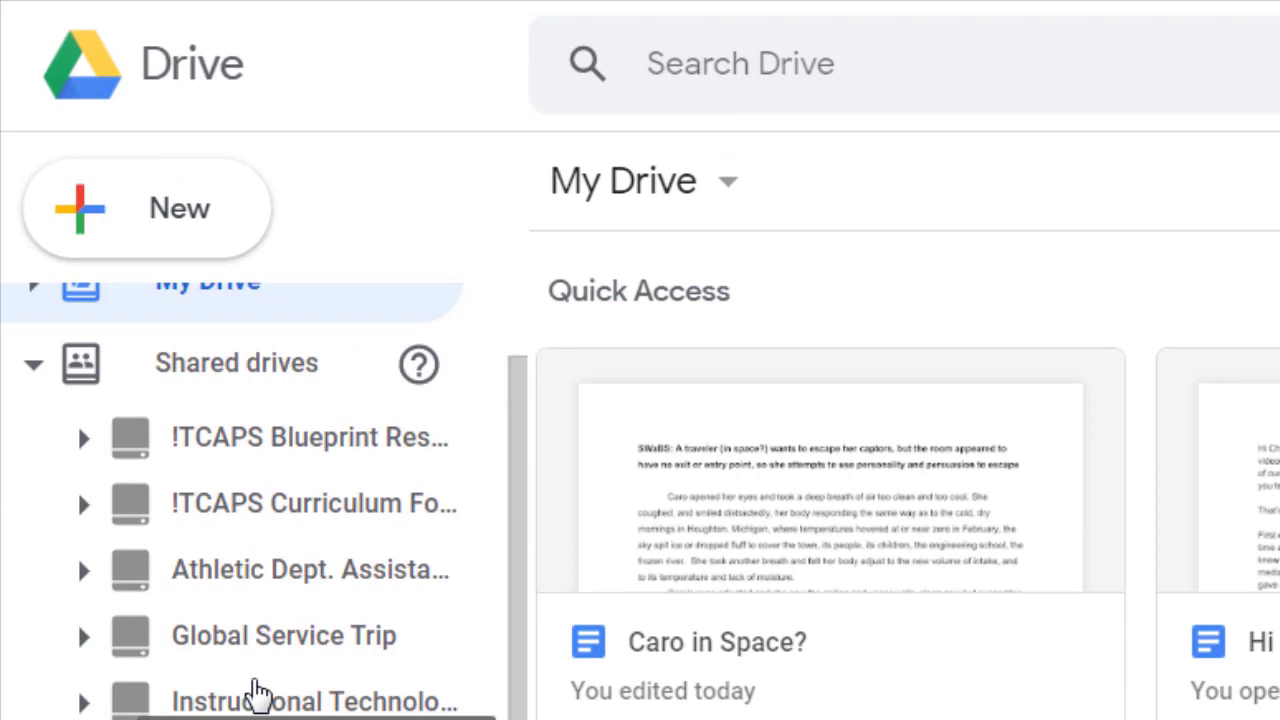
{"action": "left_click", "coordinate": [30, 496]}
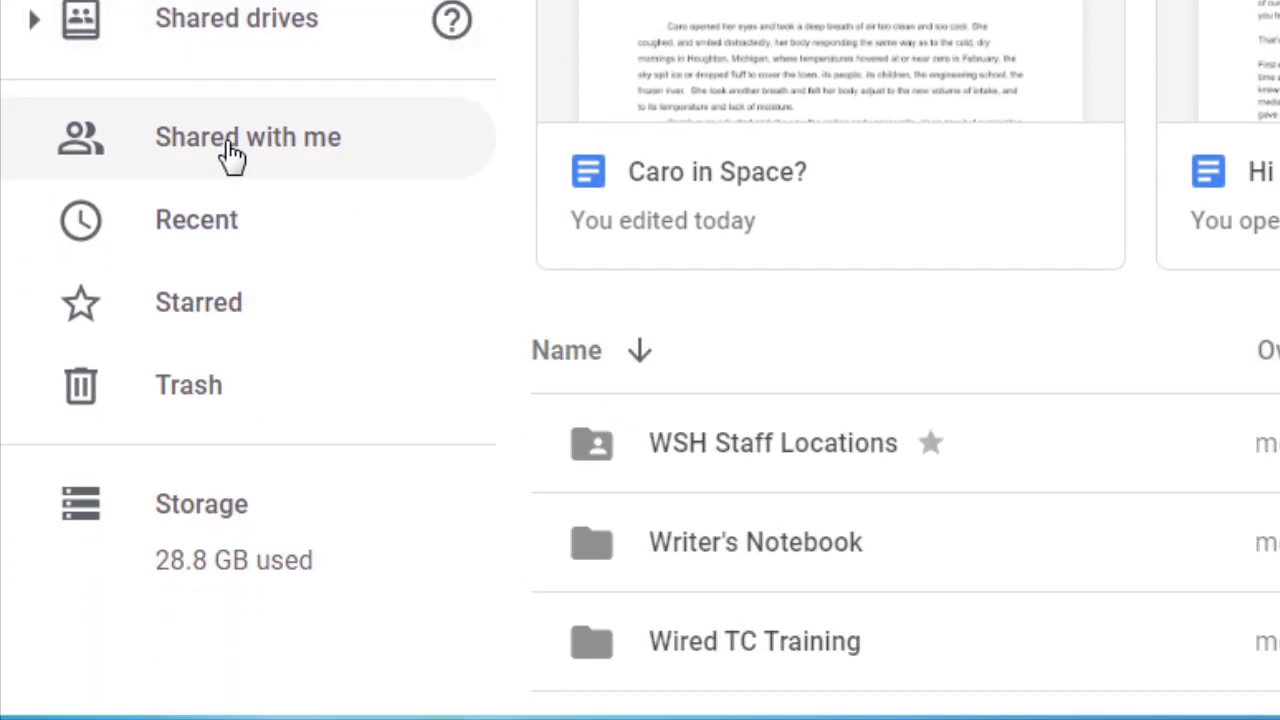
Visit Shared with me and Recent, then scroll through the whole Starred list
{"action": "left_click", "coordinate": [229, 156]}
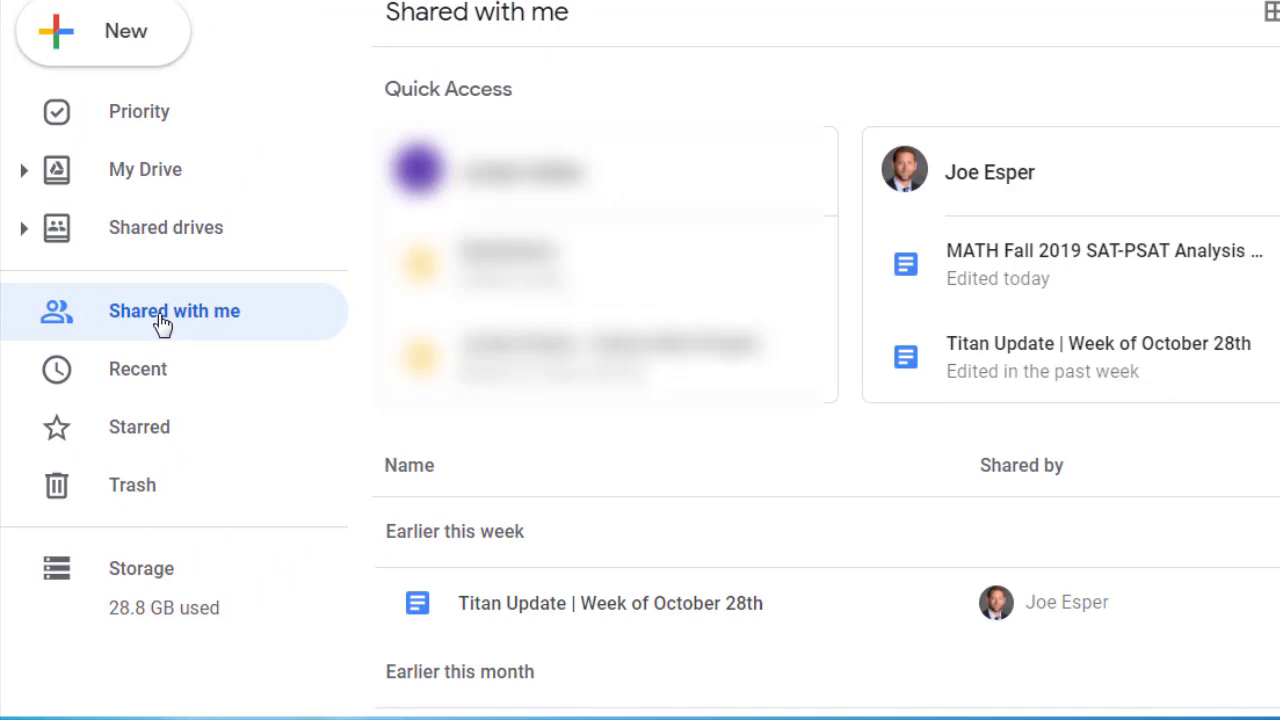
{"action": "left_click", "coordinate": [144, 385]}
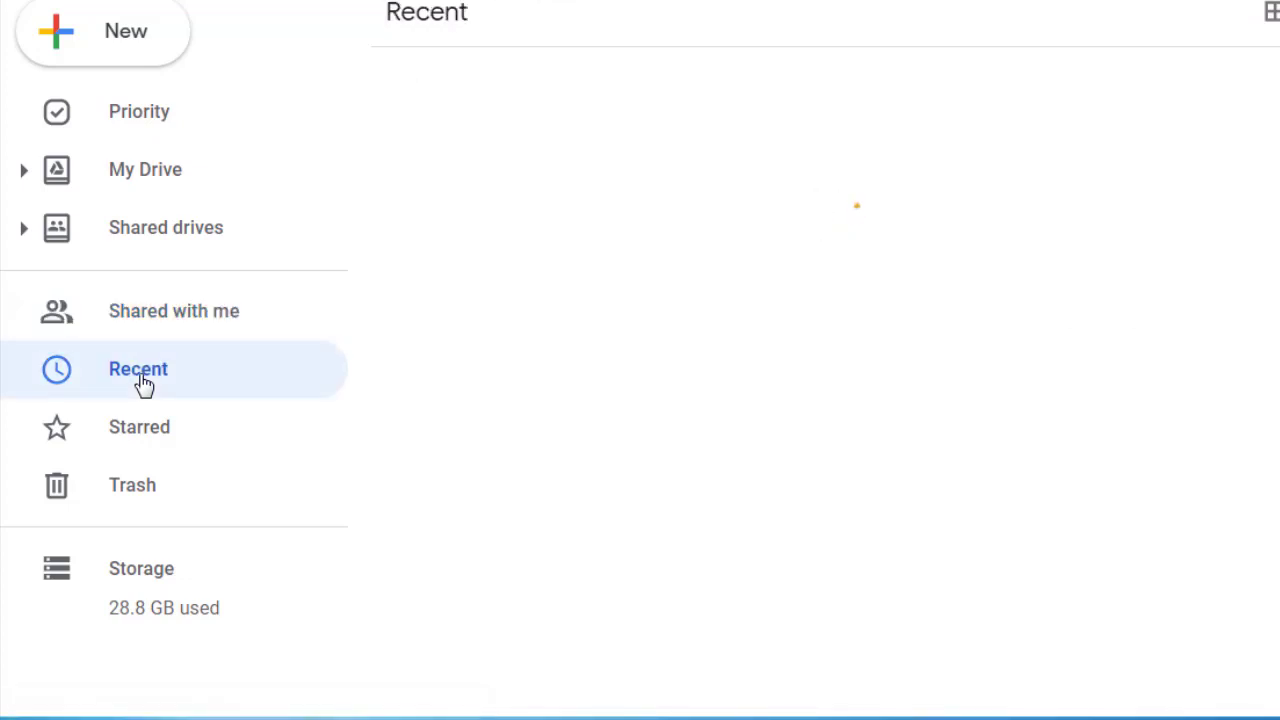
{"action": "left_click", "coordinate": [143, 443]}
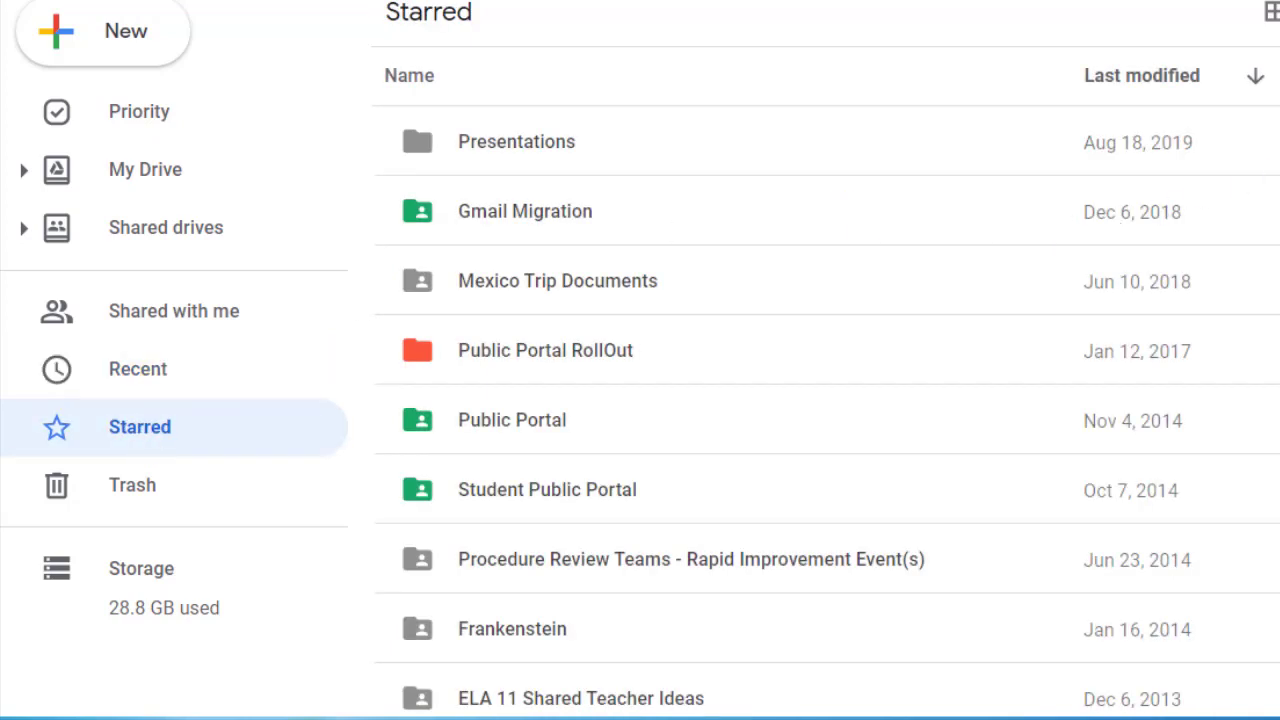
{"action": "scroll", "coordinate": [618, 522], "scroll_direction": "down", "scroll_amount": 5}
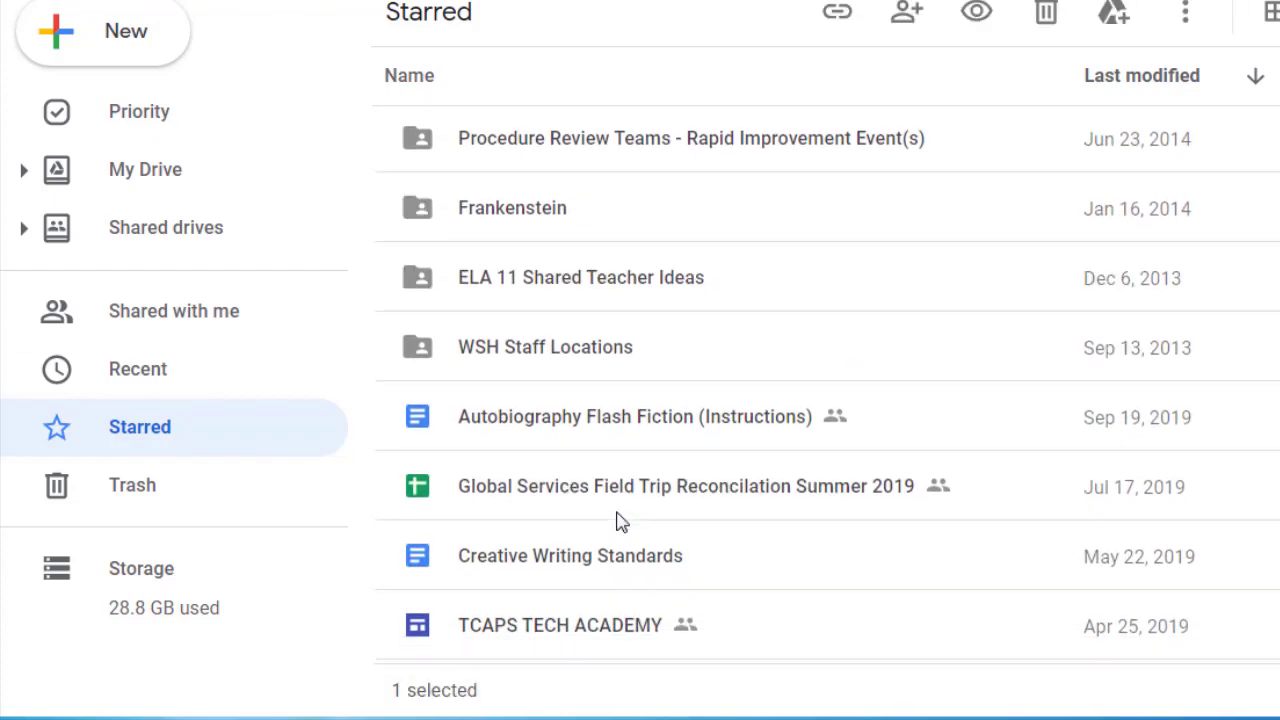
{"action": "scroll", "coordinate": [618, 522], "scroll_direction": "down", "scroll_amount": 10}
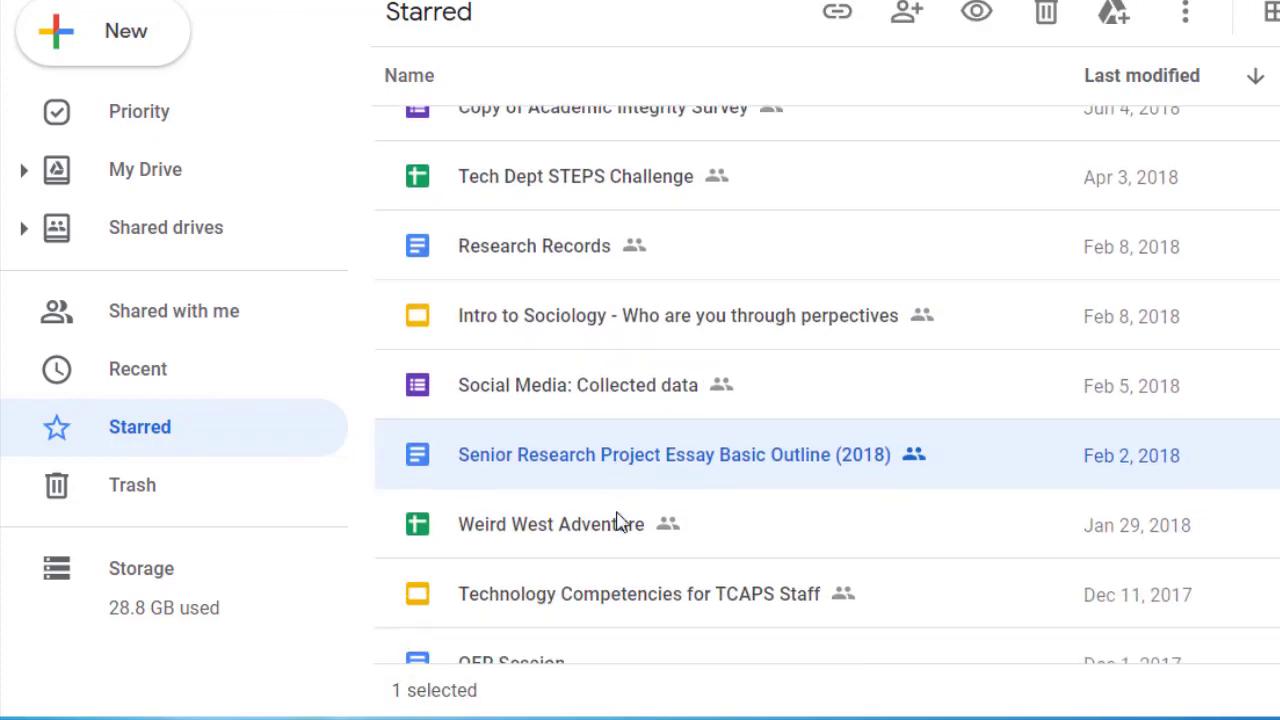
{"action": "scroll", "coordinate": [618, 522], "scroll_direction": "down", "scroll_amount": 11}
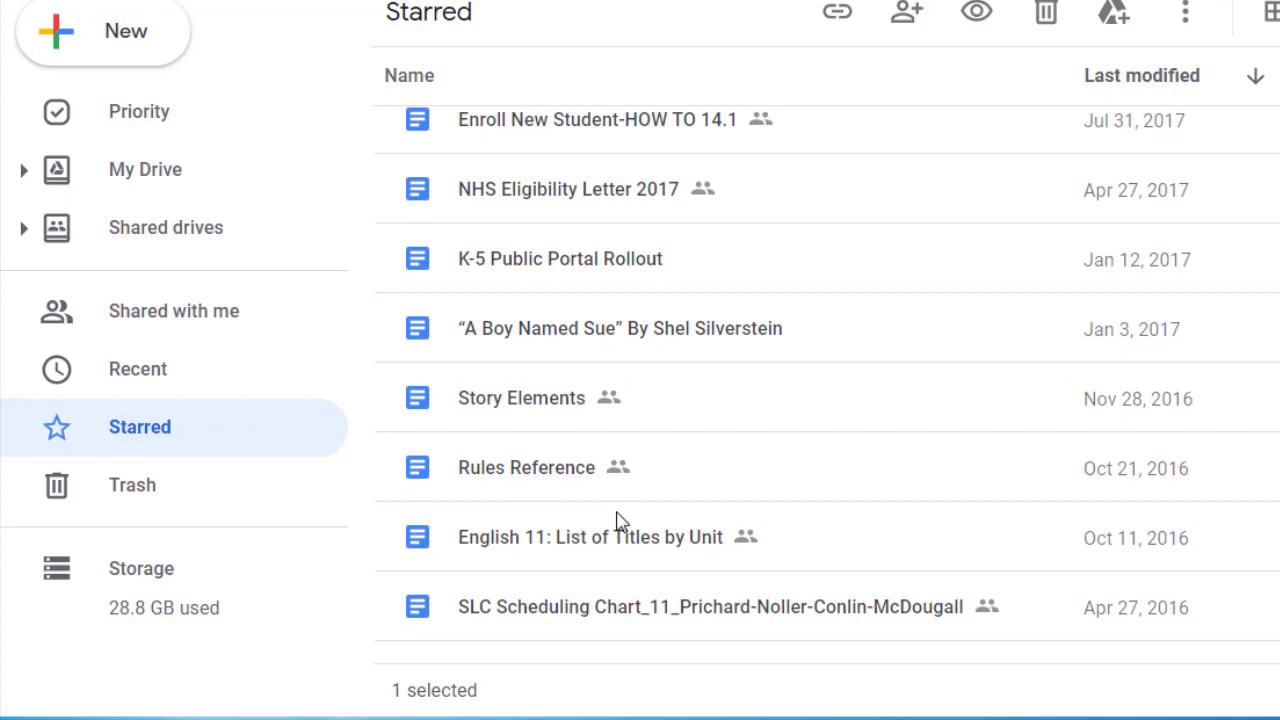
{"action": "scroll", "coordinate": [618, 522], "scroll_direction": "down", "scroll_amount": 9}
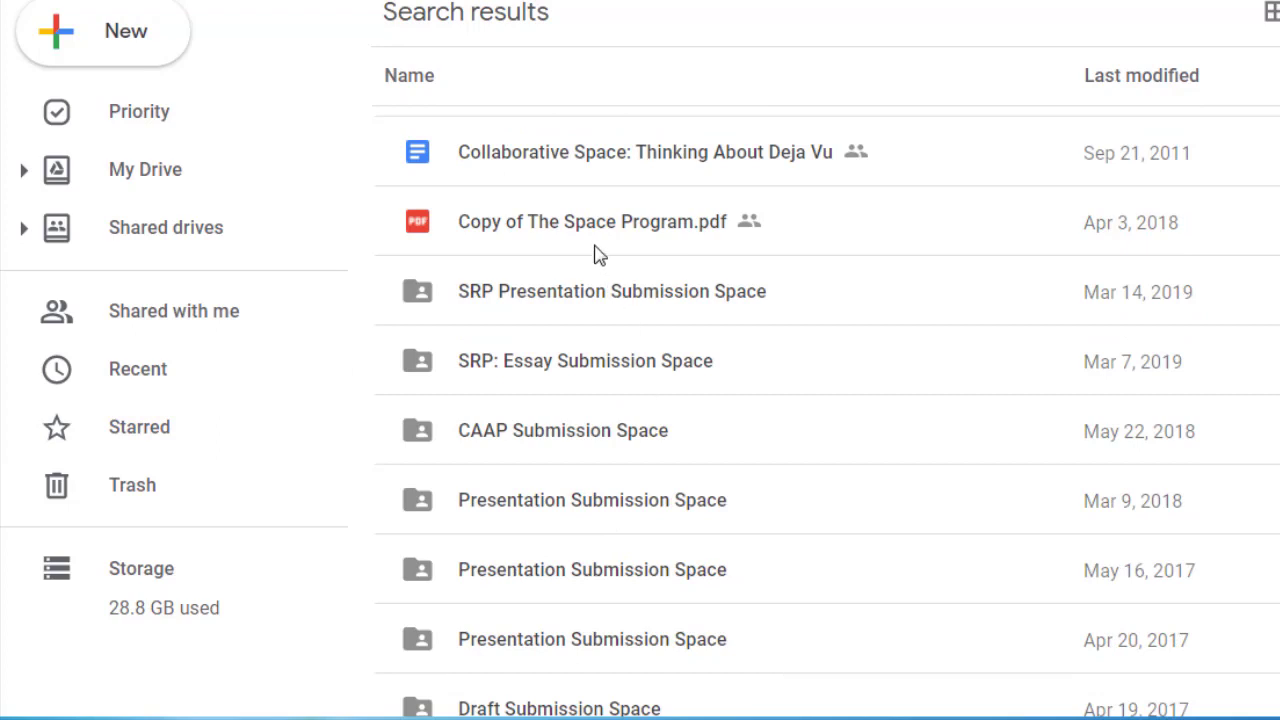
Add the Collaborative Space: Thinking About Deja Vu document to Starred
{"action": "right_click", "coordinate": [583, 160]}
{"action": "mouse_move", "coordinate": [637, 222]}
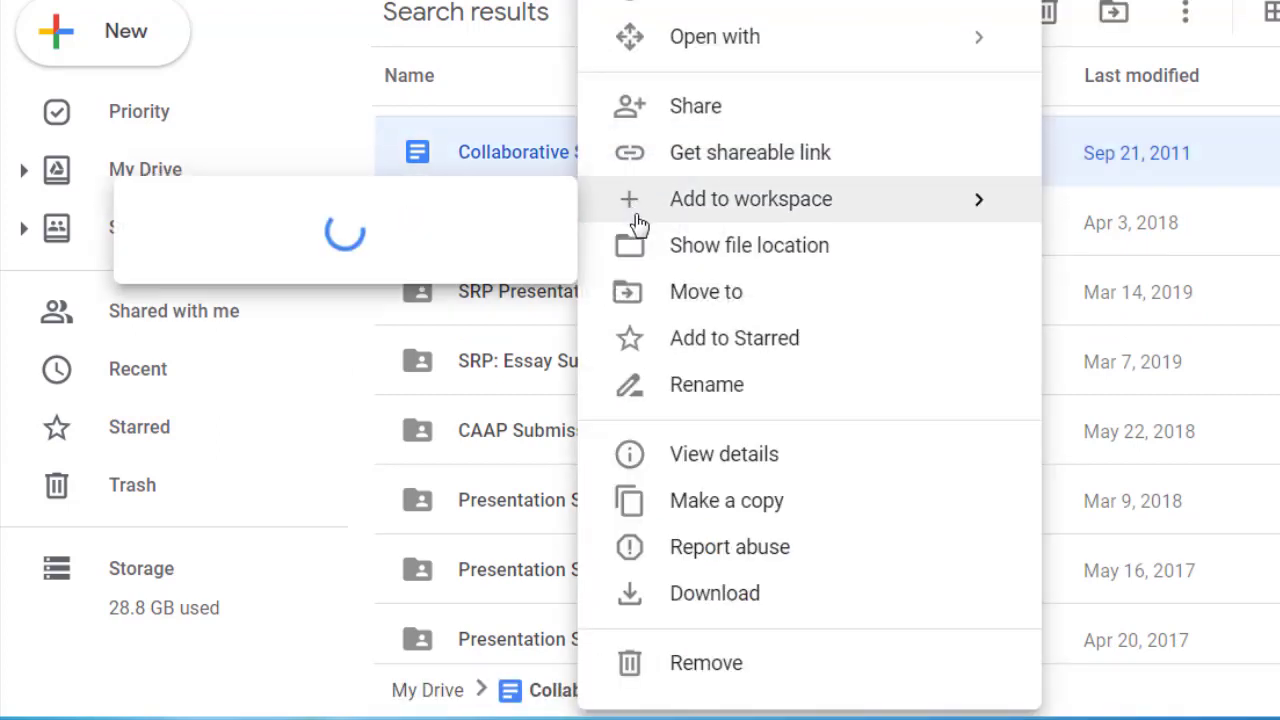
{"action": "left_click", "coordinate": [664, 340]}
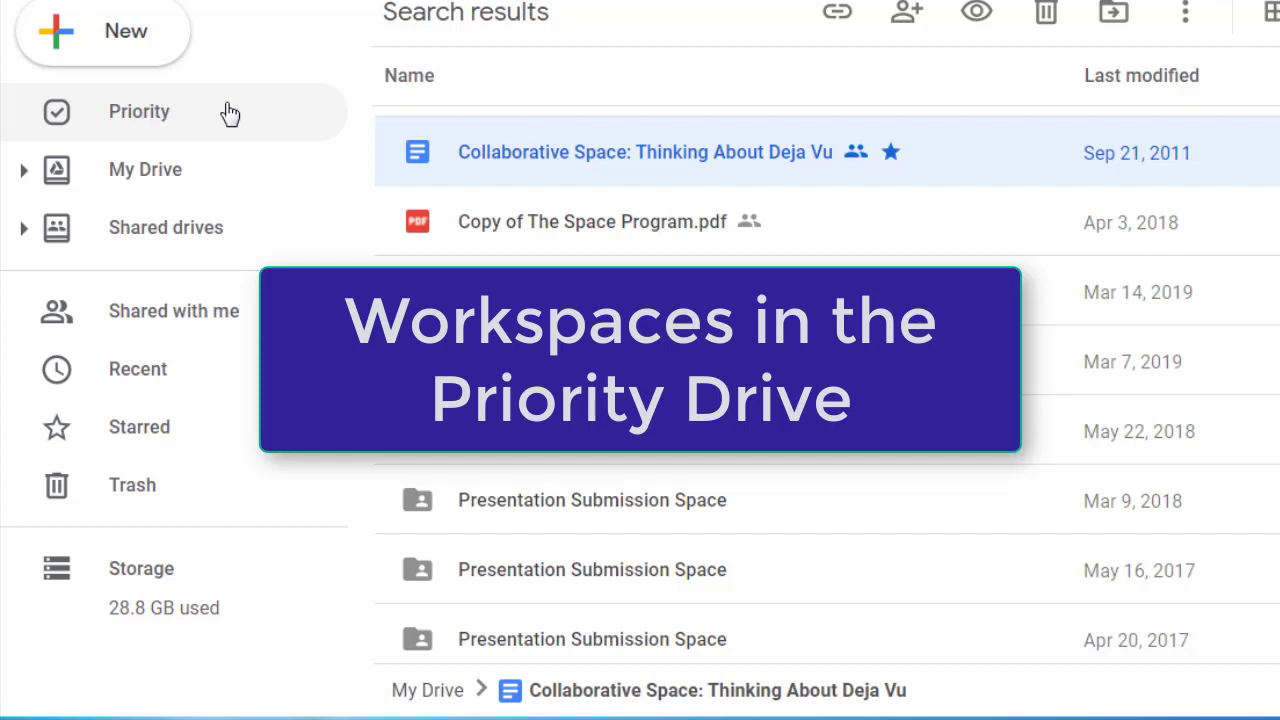
{"action": "left_click", "coordinate": [230, 113]}
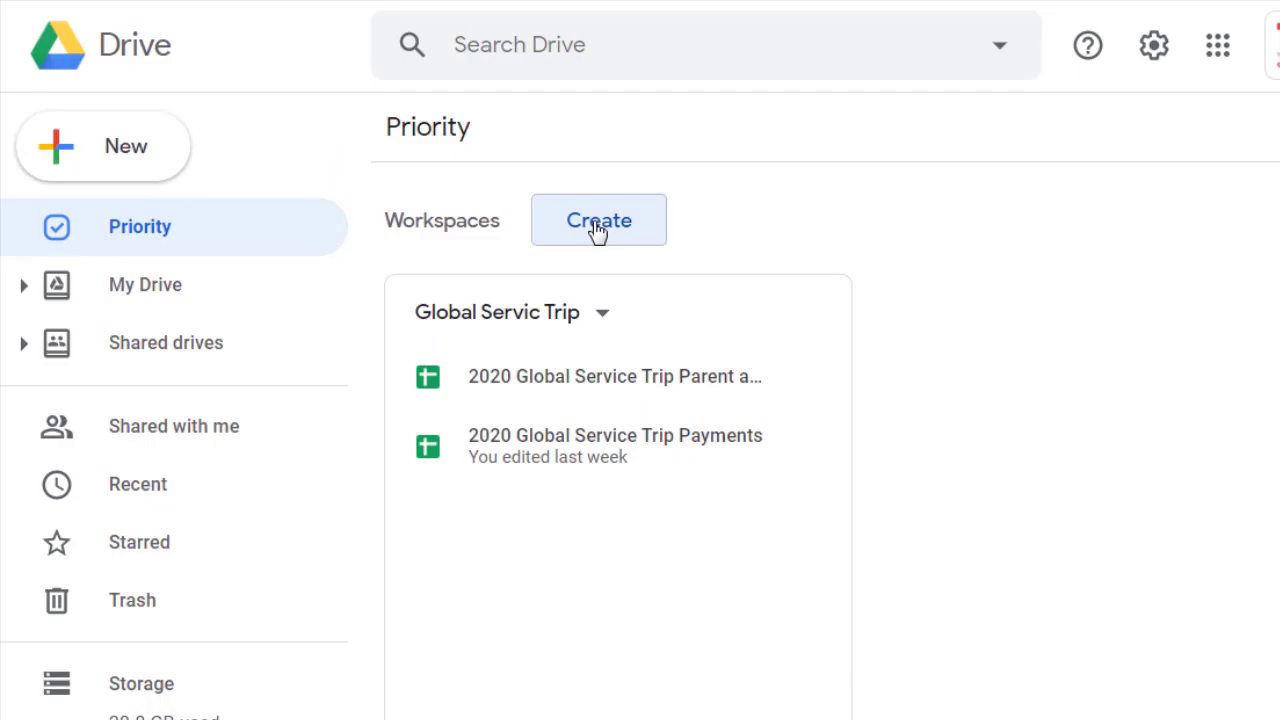
Create a workspace from District Approved Apps & Extensions, adding the TCAPS Chromebook doc found via 'apps extensions'
{"action": "left_click", "coordinate": [596, 219]}
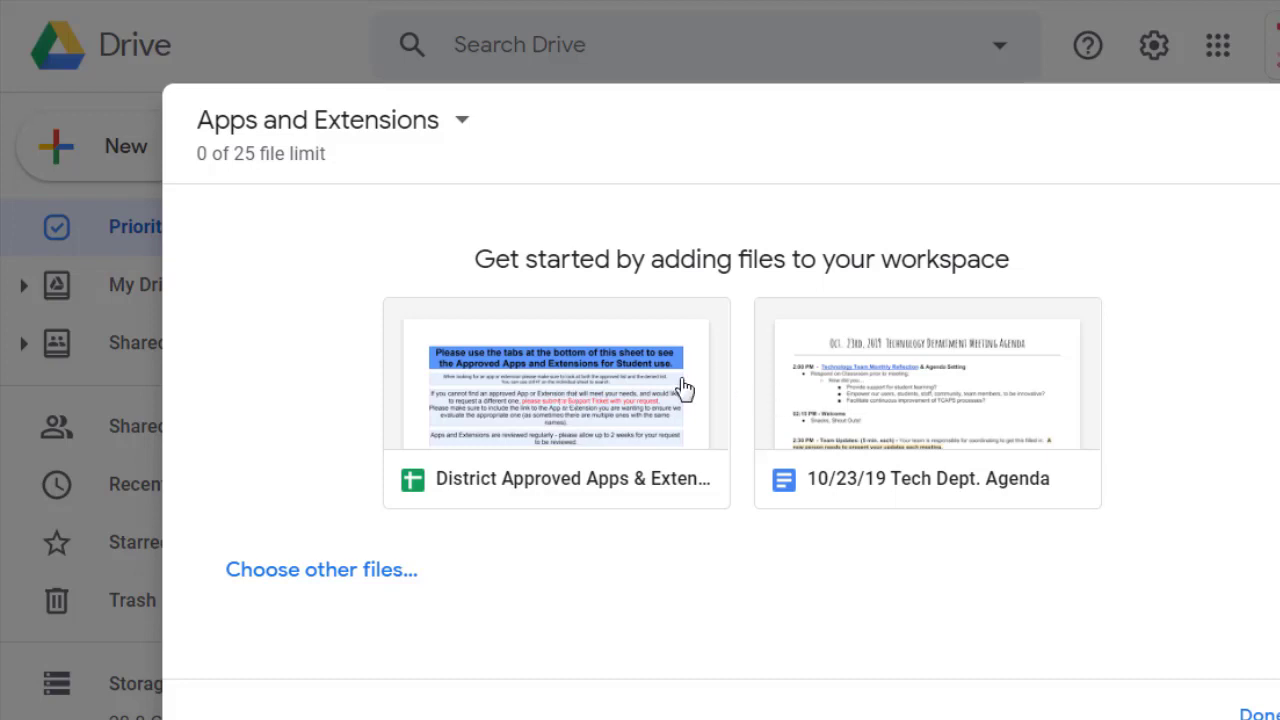
{"action": "left_click", "coordinate": [620, 432]}
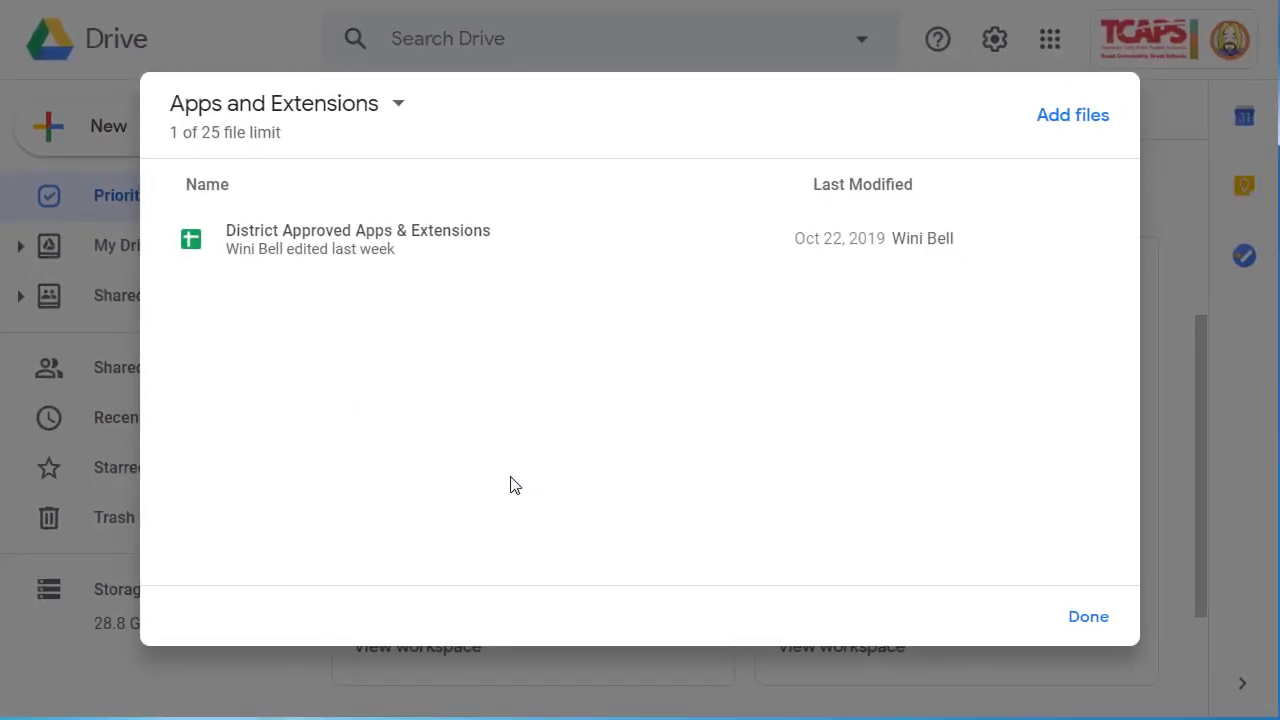
{"action": "left_click", "coordinate": [1071, 118]}
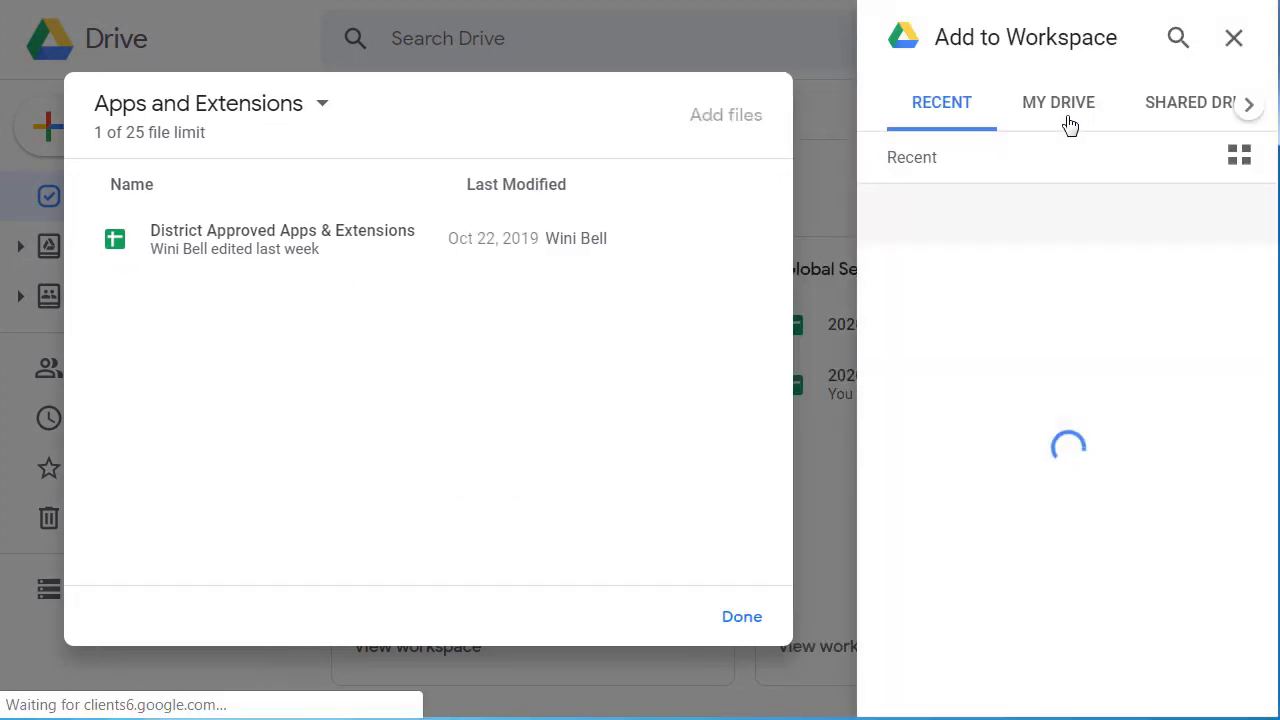
{"action": "left_click", "coordinate": [1179, 38]}
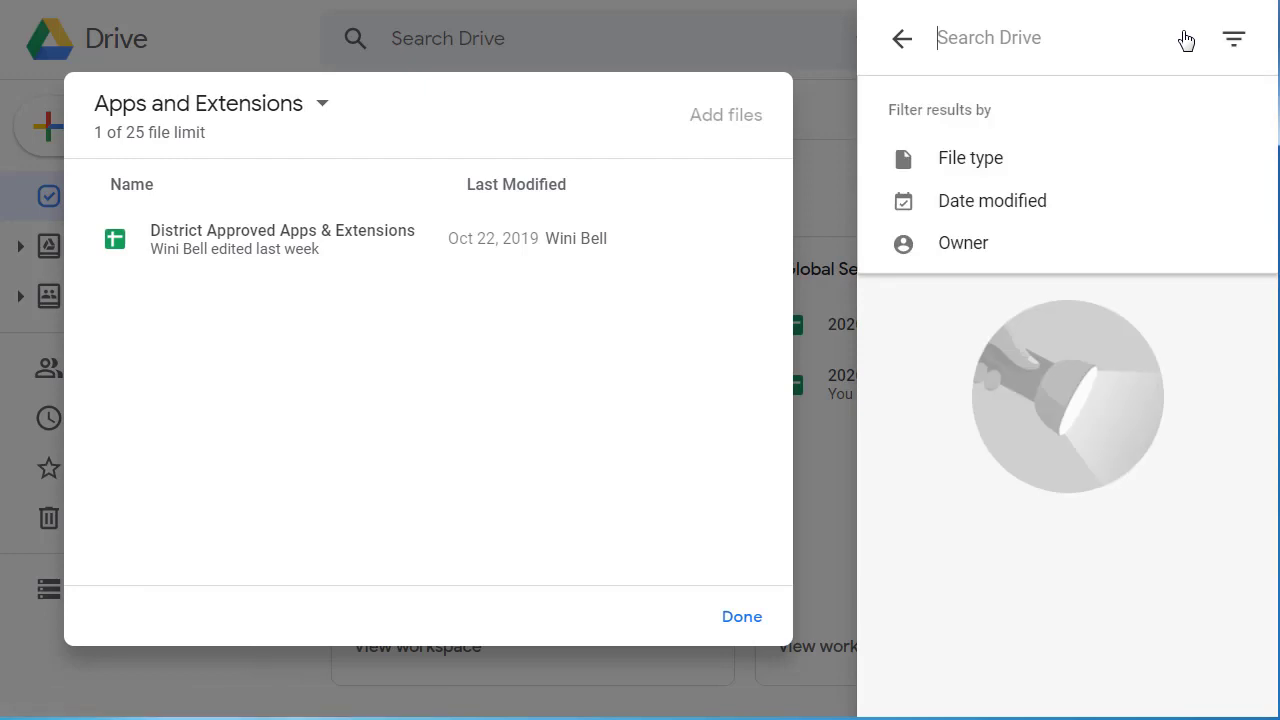
{"action": "type", "text": "apps extensions"}
{"action": "key", "text": "Return"}
{"action": "left_click", "coordinate": [1045, 288]}
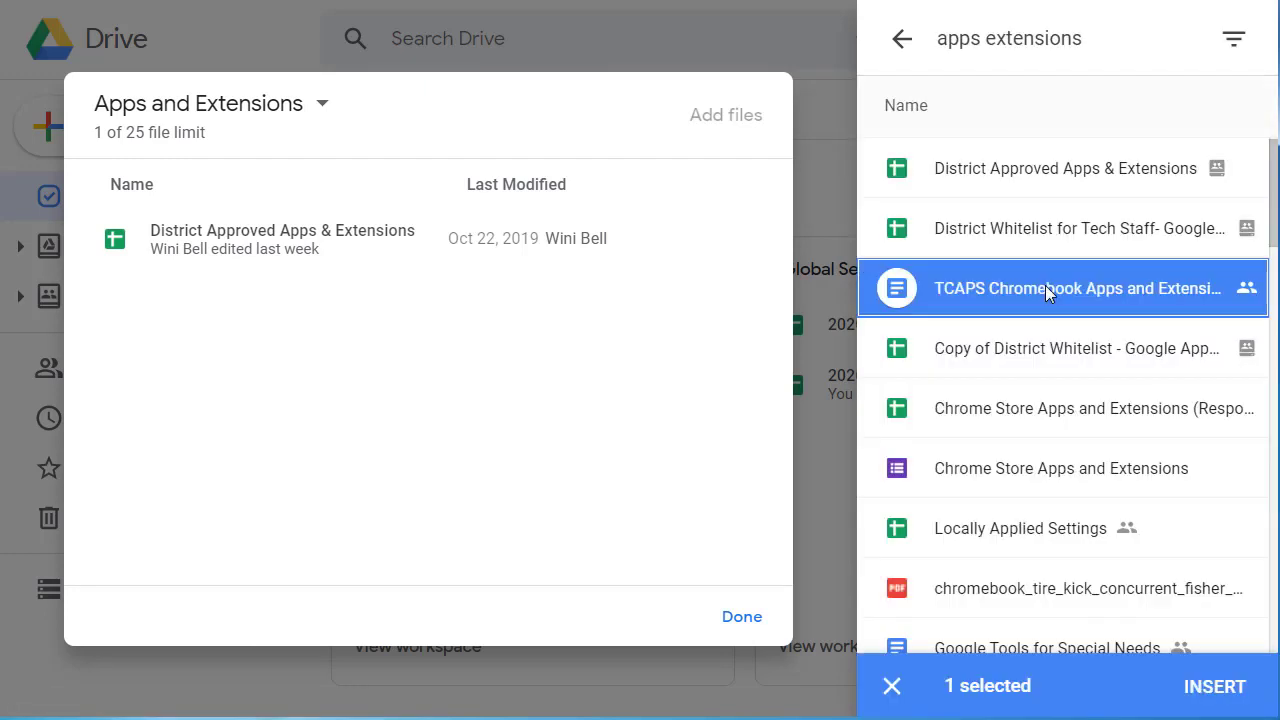
{"action": "left_click", "coordinate": [1226, 697]}
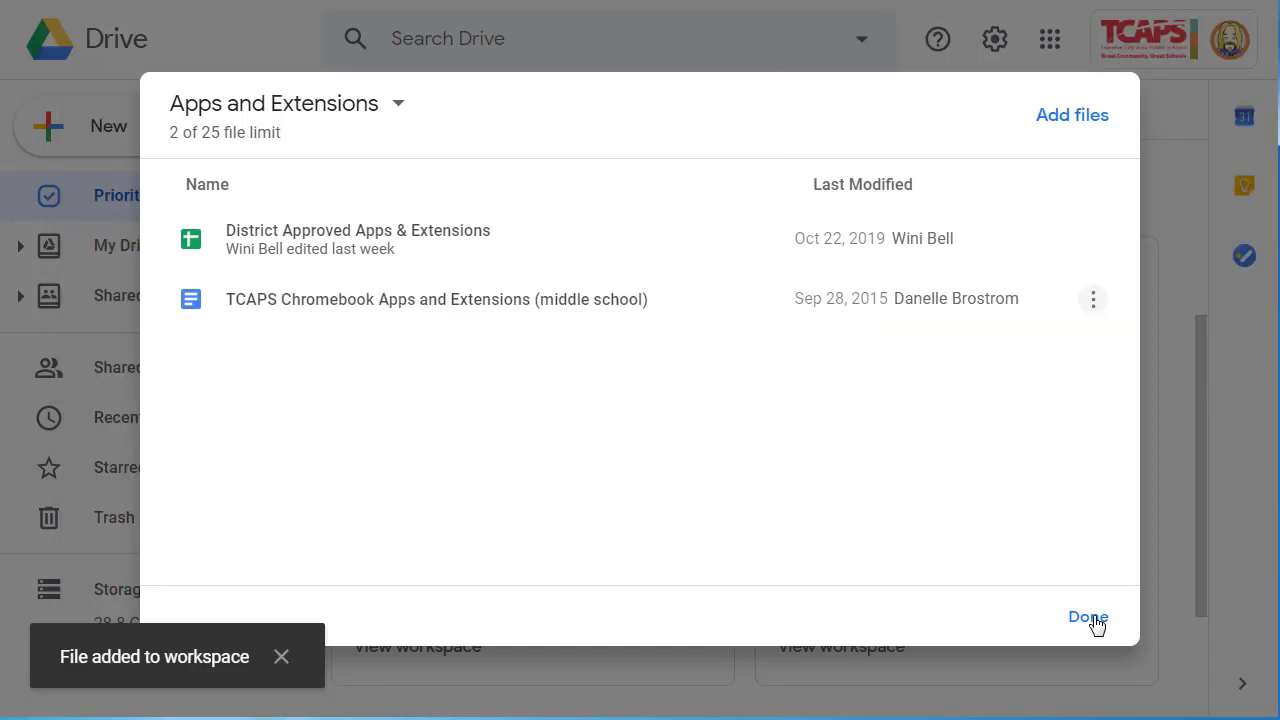
{"action": "left_click", "coordinate": [1088, 617]}
Return from My Drive to Priority, review the Global Servic Trip workspace, then close it
{"action": "left_click", "coordinate": [129, 246]}
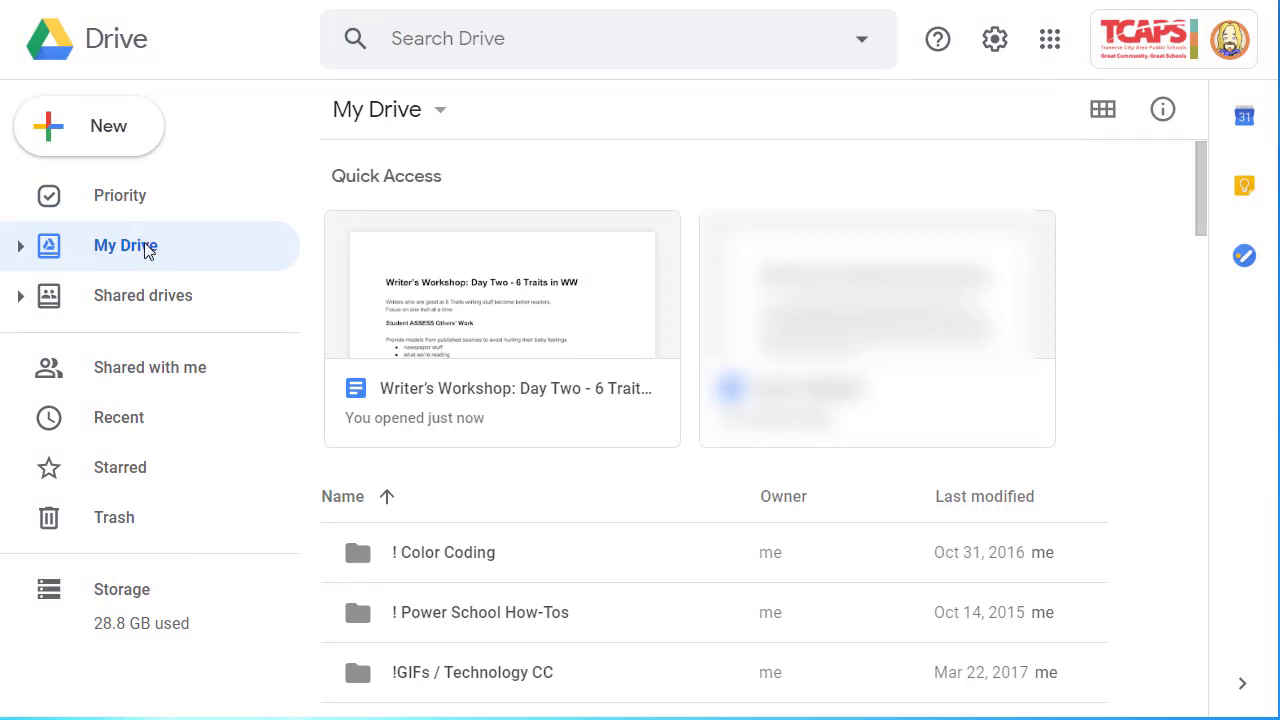
{"action": "left_click", "coordinate": [120, 197]}
{"action": "scroll", "coordinate": [706, 291], "scroll_direction": "down", "scroll_amount": 3}
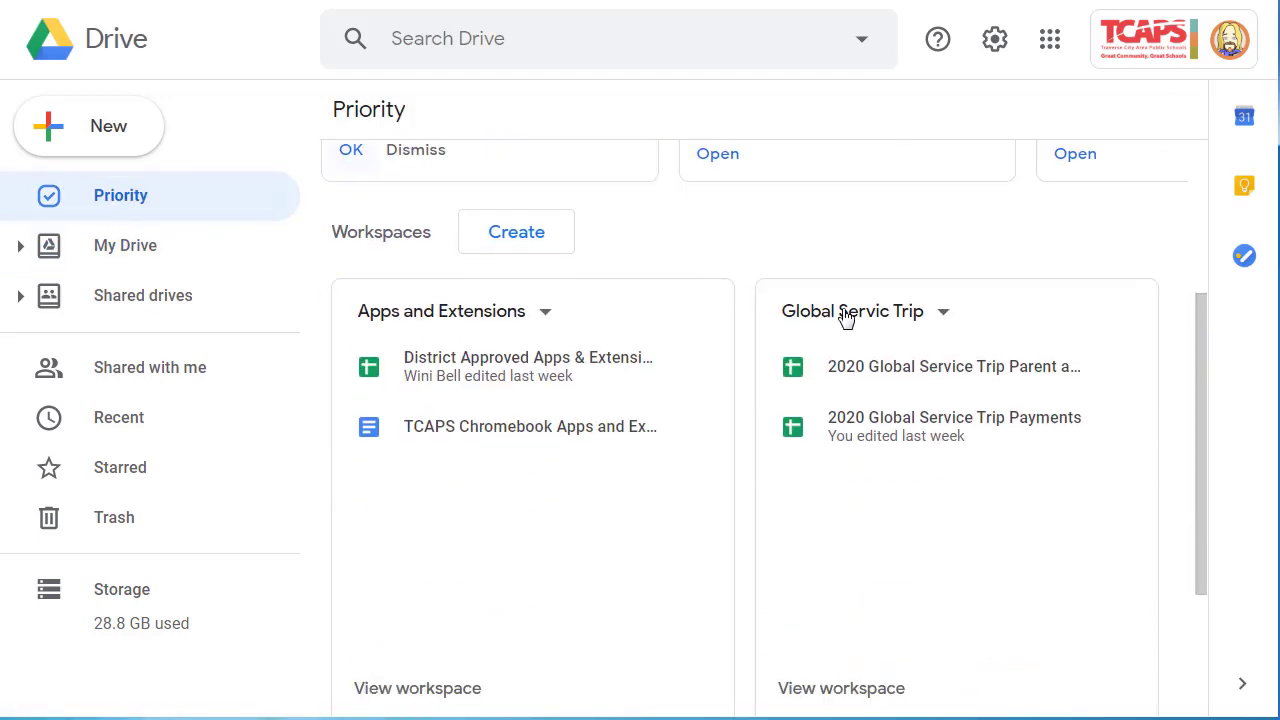
{"action": "left_click", "coordinate": [897, 692]}
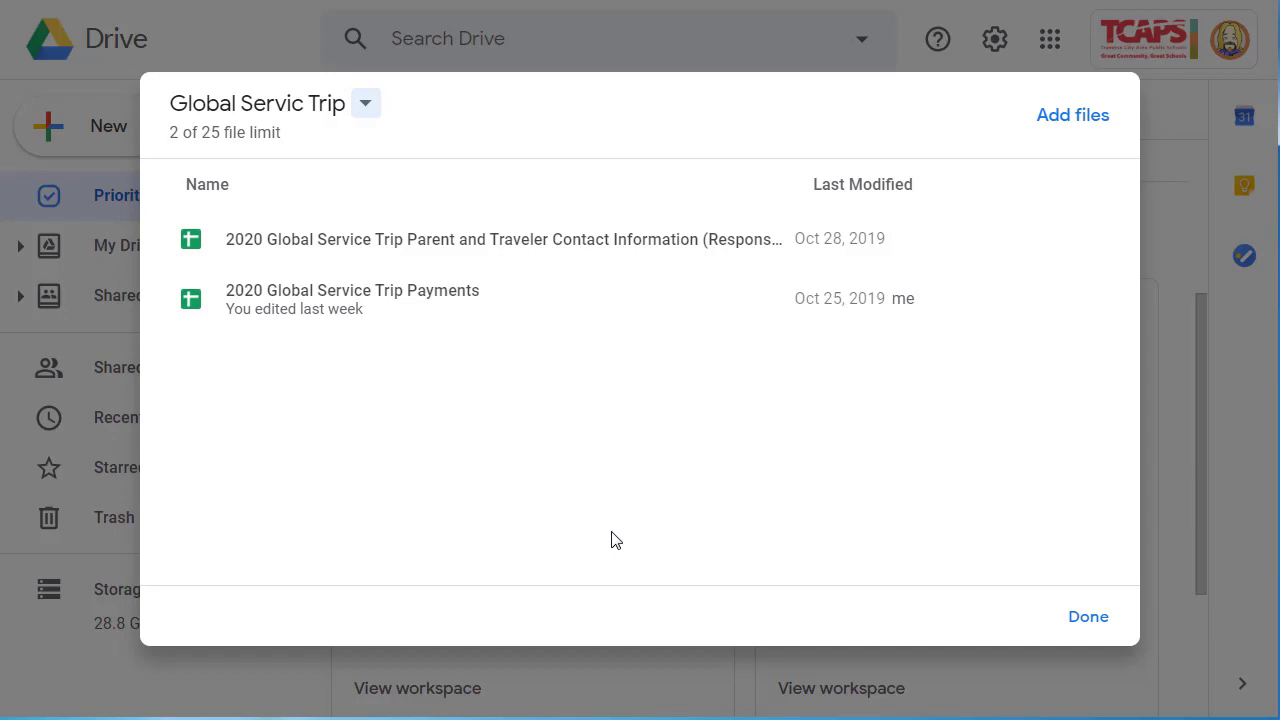
{"action": "key", "text": "Escape"}
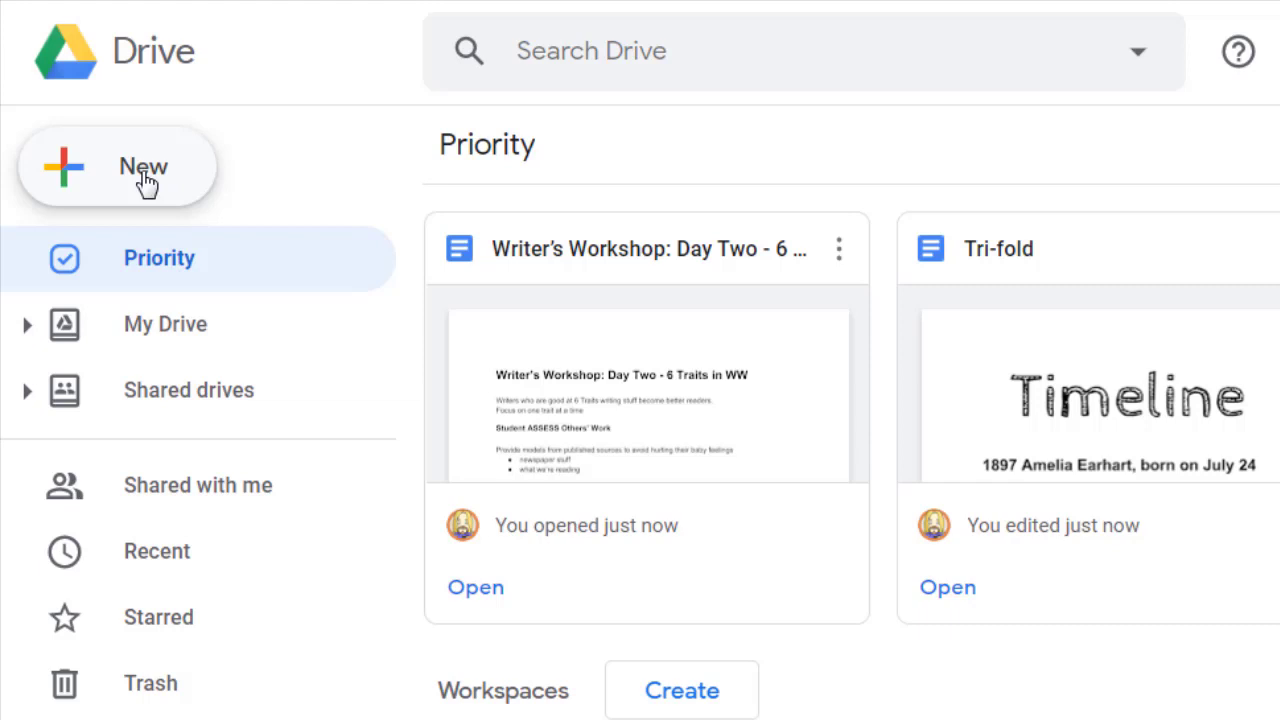
Browse the New menu's More apps down to Pixlr Editor, ShiftEdit, SketchUp for Schools and Smartsheet
{"action": "left_click", "coordinate": [145, 182]}
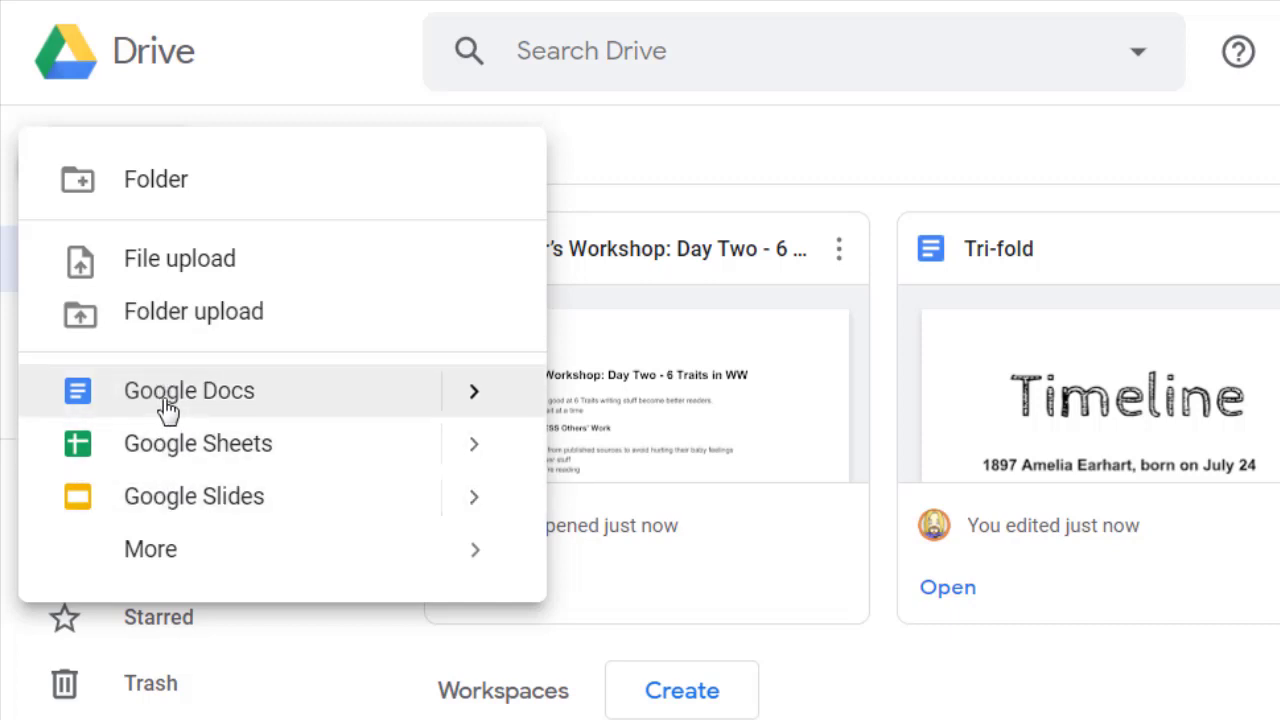
{"action": "mouse_move", "coordinate": [162, 560]}
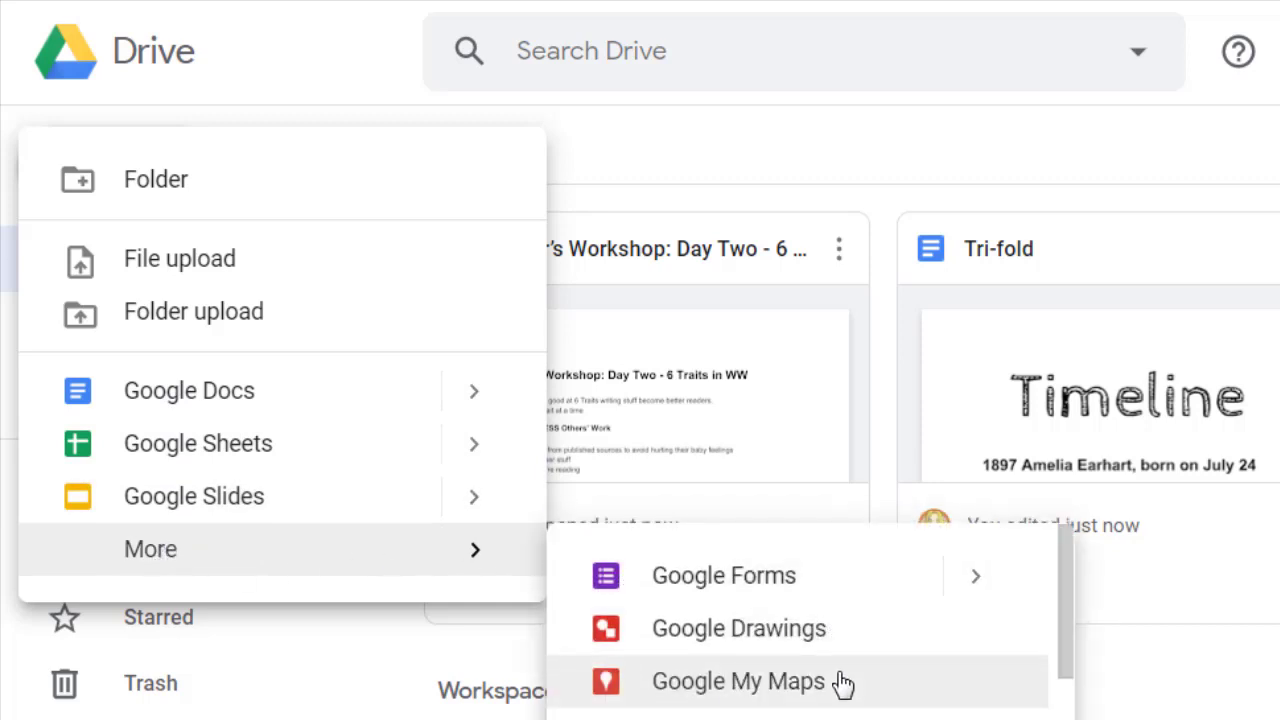
{"action": "scroll", "coordinate": [843, 685], "scroll_direction": "down", "scroll_amount": 3}
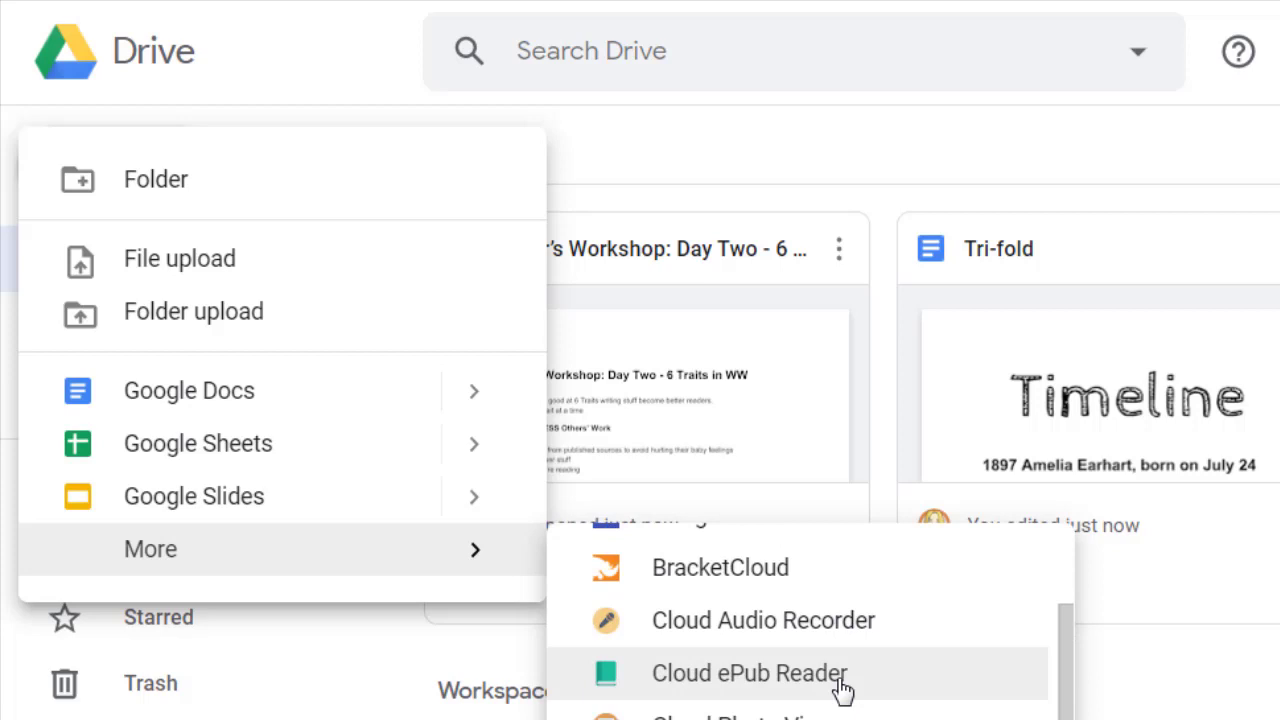
{"action": "scroll", "coordinate": [843, 690], "scroll_direction": "down", "scroll_amount": 4}
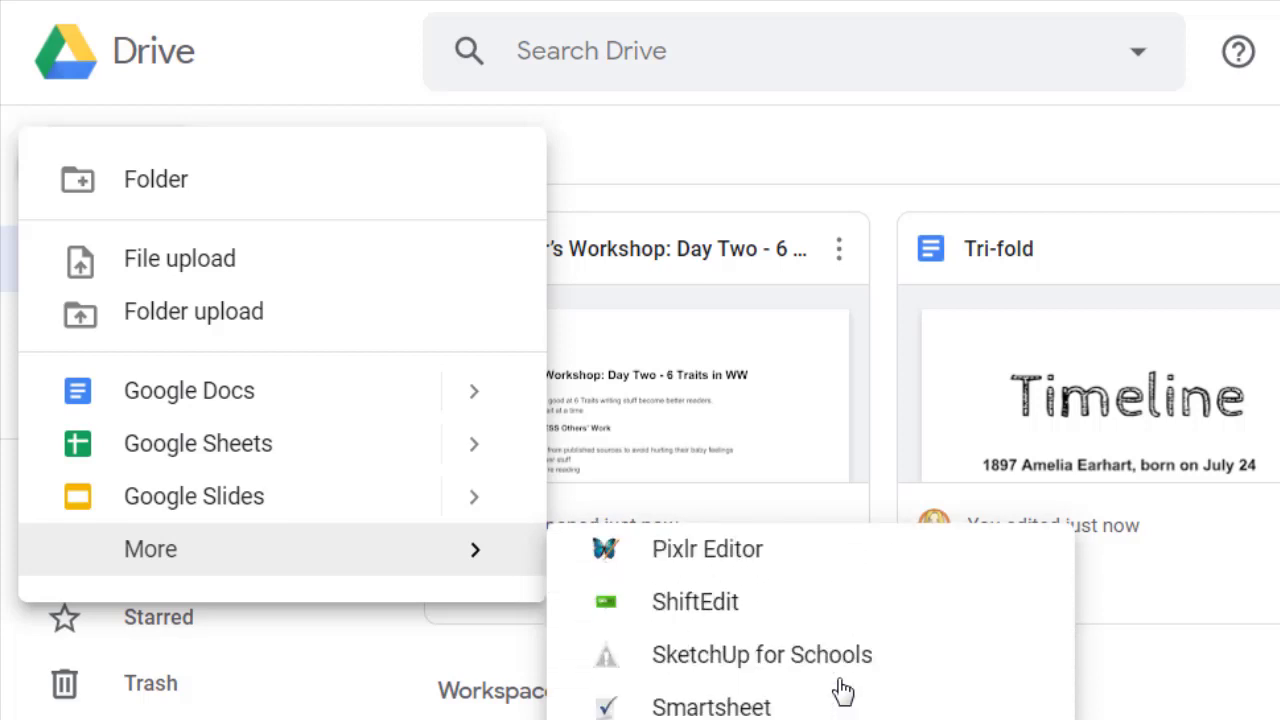
{"action": "scroll", "coordinate": [843, 690], "scroll_direction": "down", "scroll_amount": 2}
Dismiss the New menu and bring up Drive Settings on the General page
{"action": "left_click", "coordinate": [930, 153]}
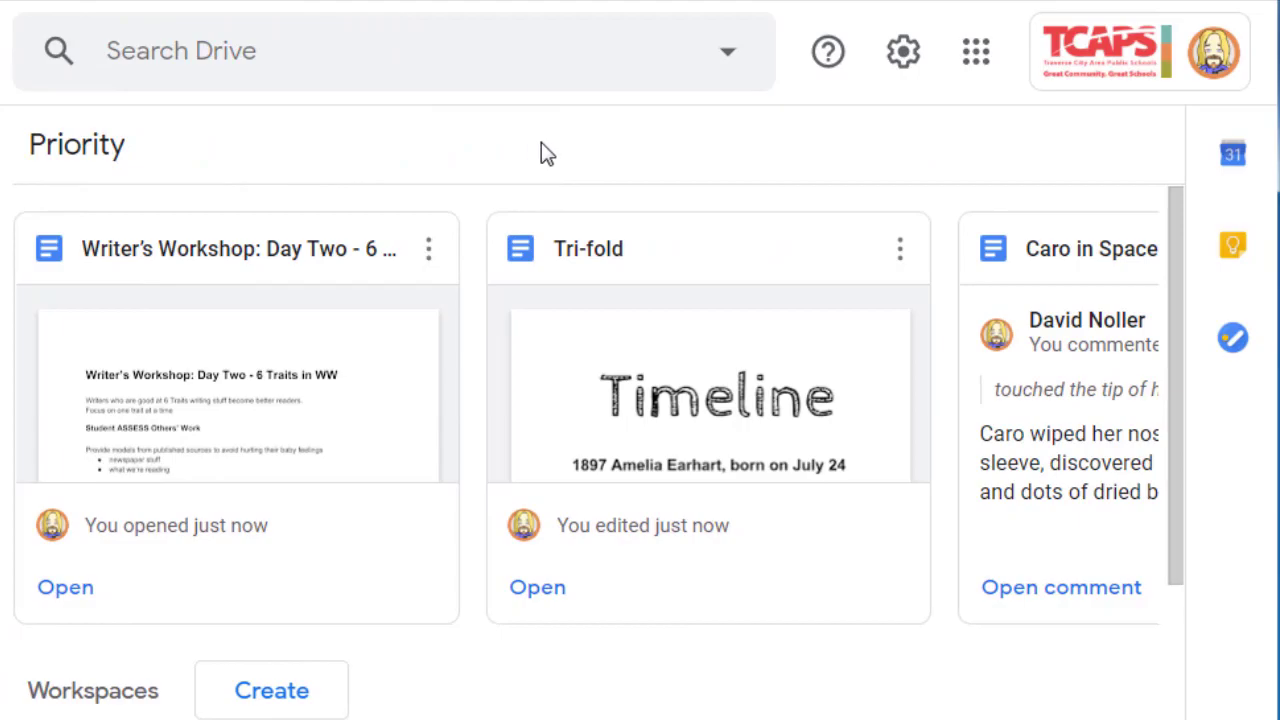
{"action": "left_click", "coordinate": [903, 51]}
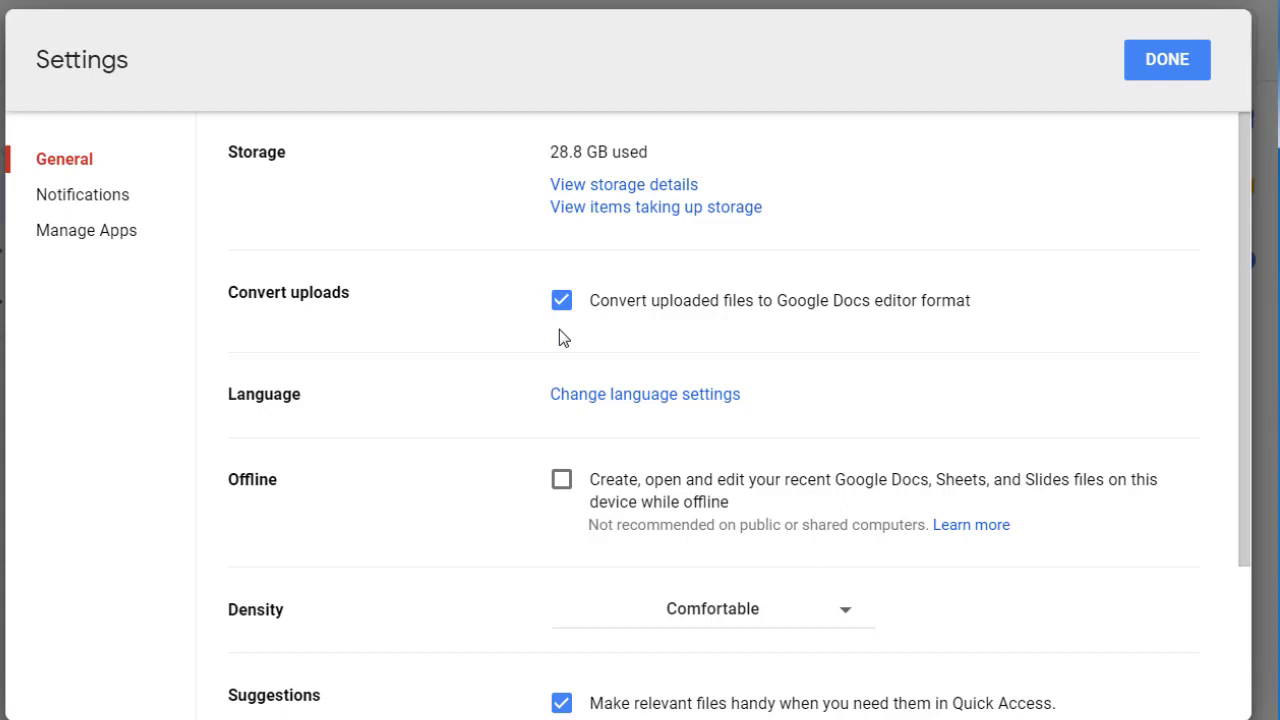
Under Suggestions, uncheck 'Make Priority my default home page'
{"action": "scroll", "coordinate": [492, 605], "scroll_direction": "down", "scroll_amount": 2}
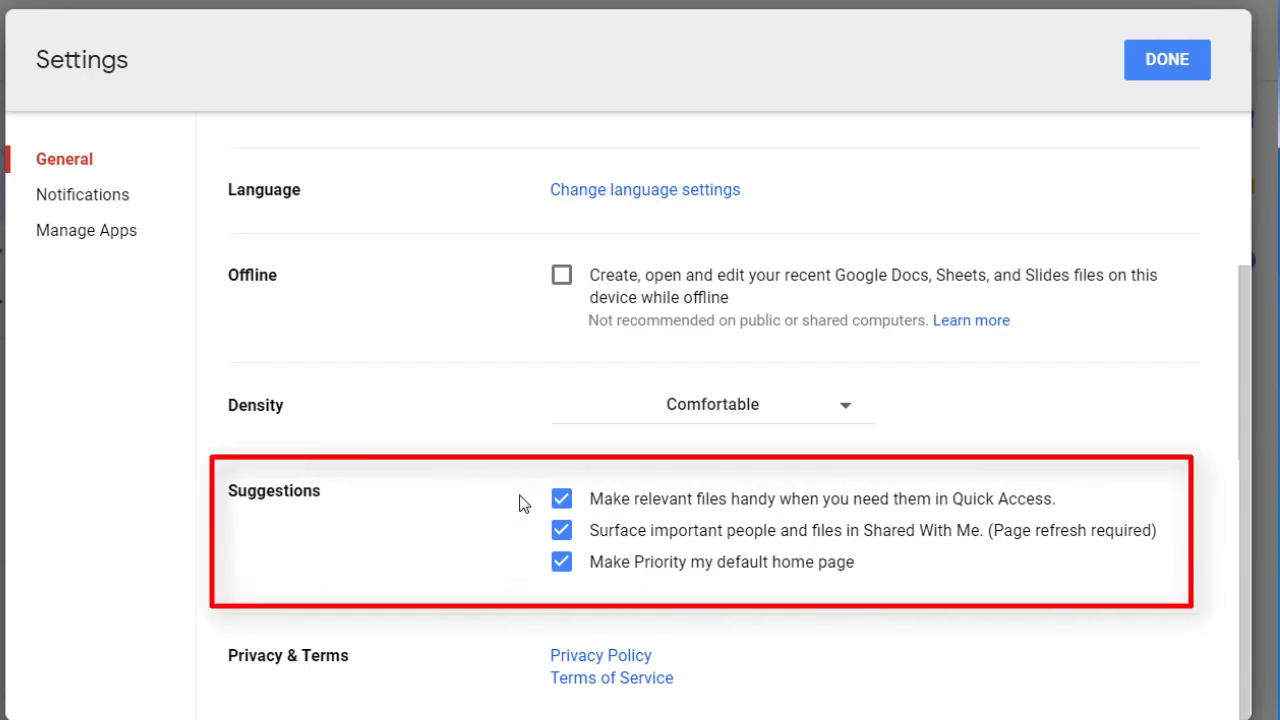
{"action": "left_click", "coordinate": [560, 500]}
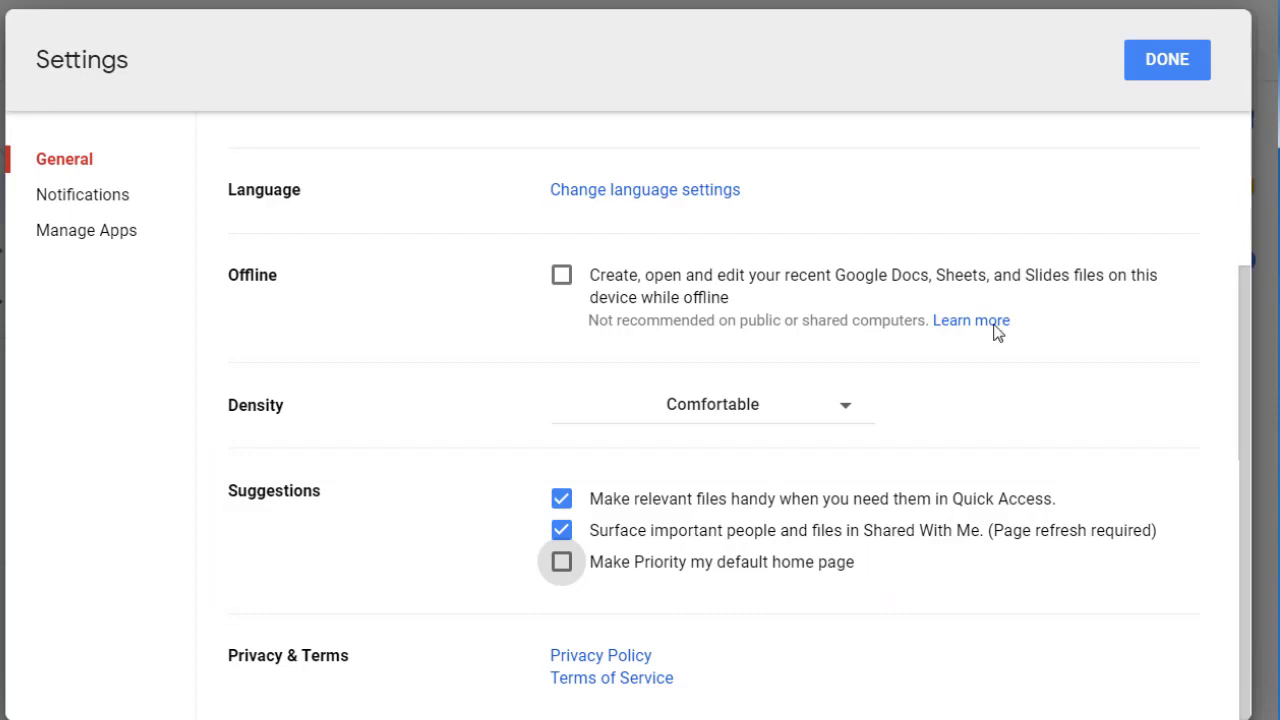
Save the settings, then rearrange the apps launcher by moving Sites, Classroom, Gmail and Photos
{"action": "left_click", "coordinate": [1162, 62]}
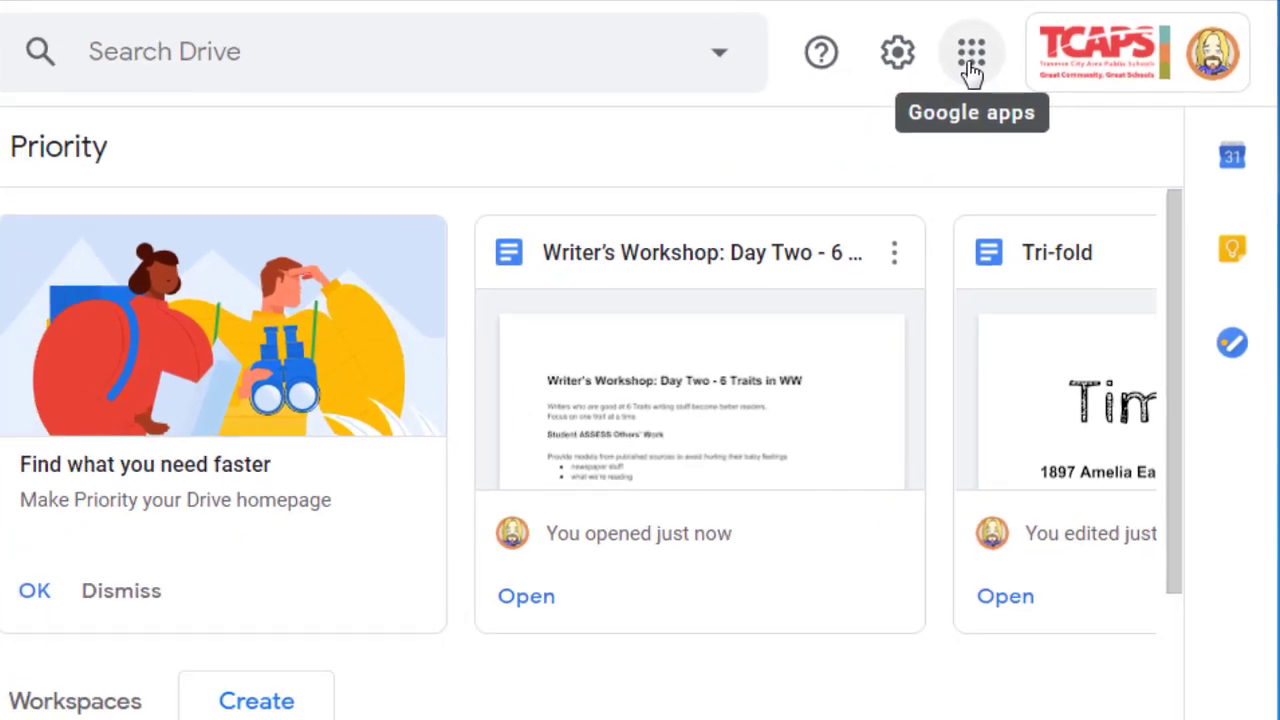
{"action": "left_click", "coordinate": [972, 64]}
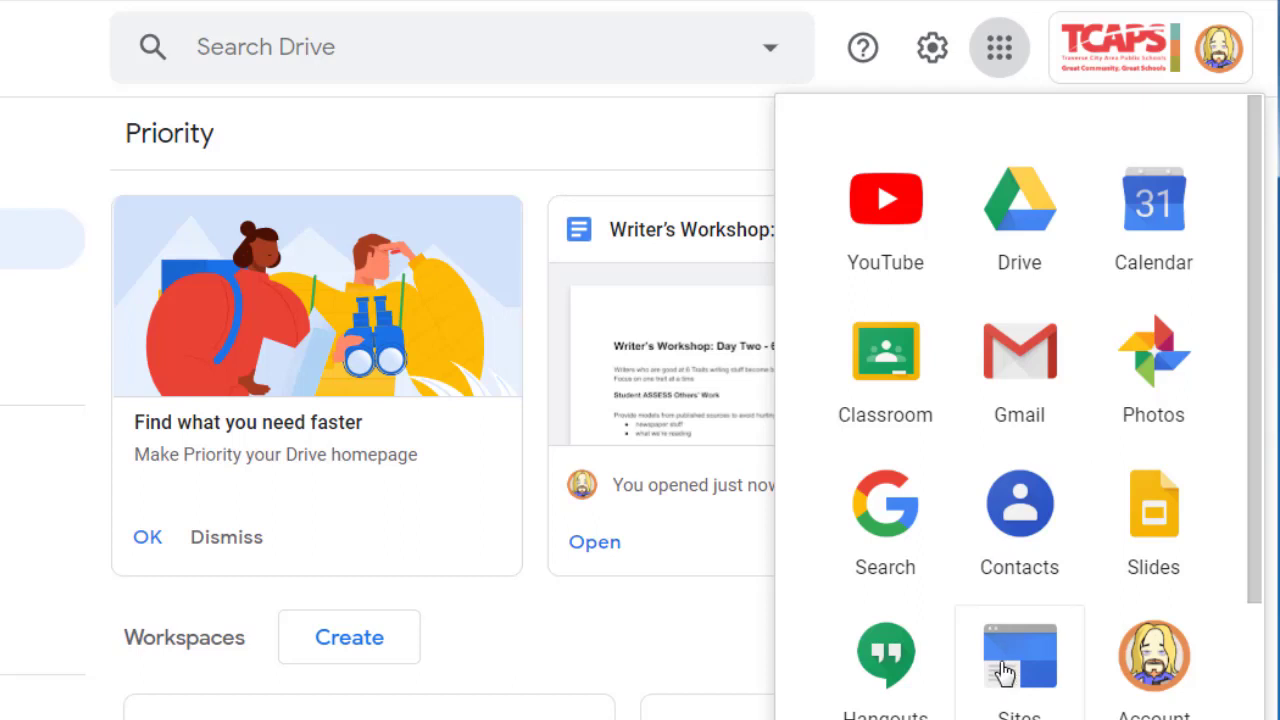
{"action": "left_click_drag", "start_coordinate": [1005, 677], "coordinate": [999, 191]}
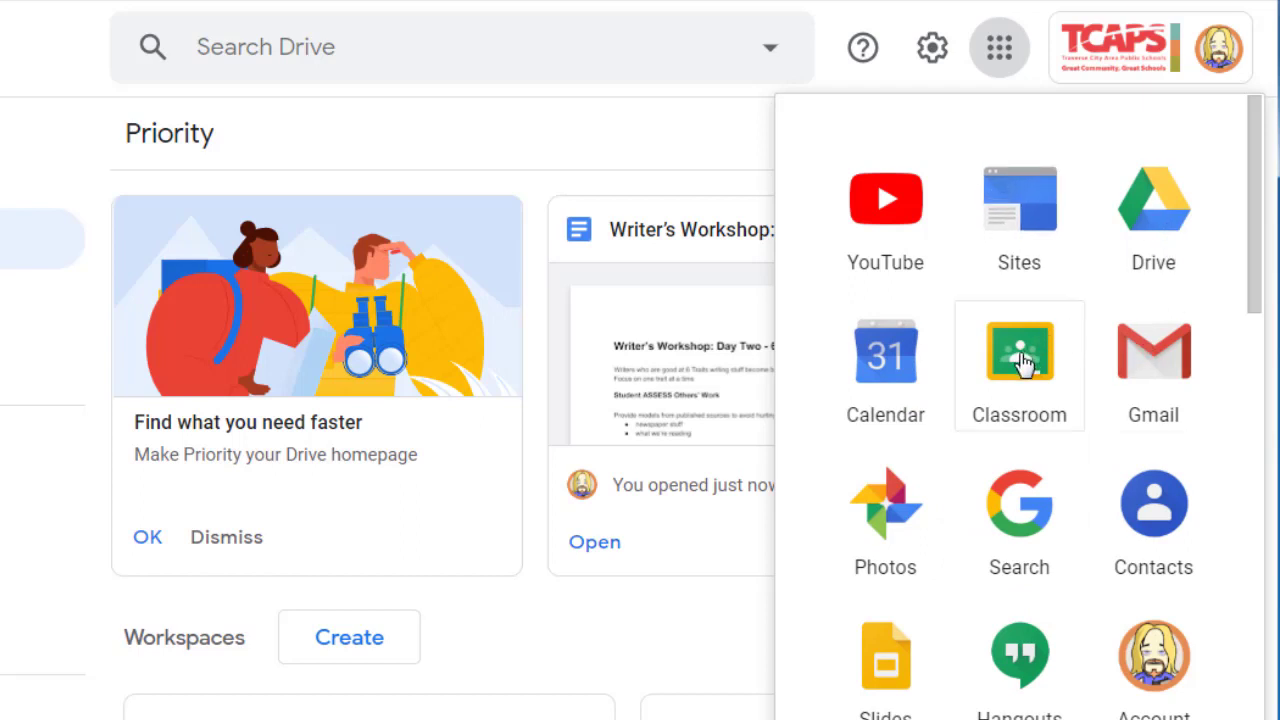
{"action": "left_click_drag", "start_coordinate": [1022, 362], "coordinate": [1152, 205]}
{"action": "left_click_drag", "start_coordinate": [1160, 340], "coordinate": [858, 484]}
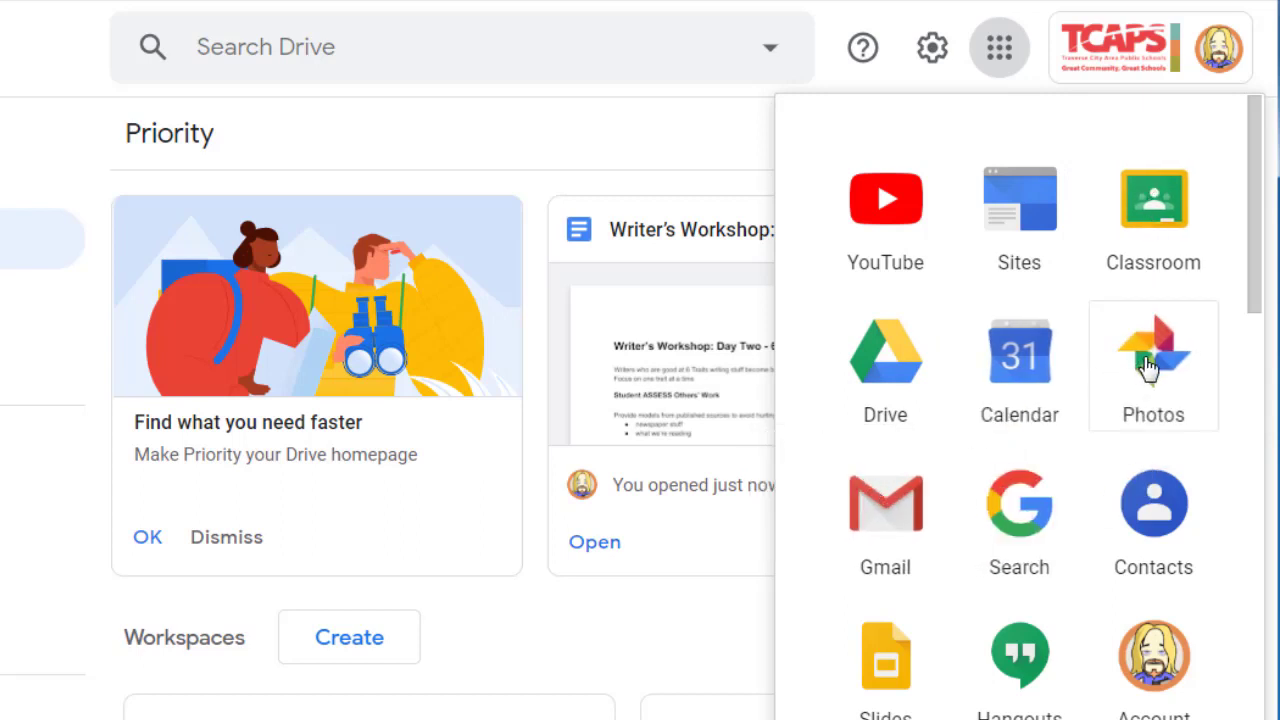
{"action": "left_click_drag", "start_coordinate": [1148, 367], "coordinate": [842, 355]}
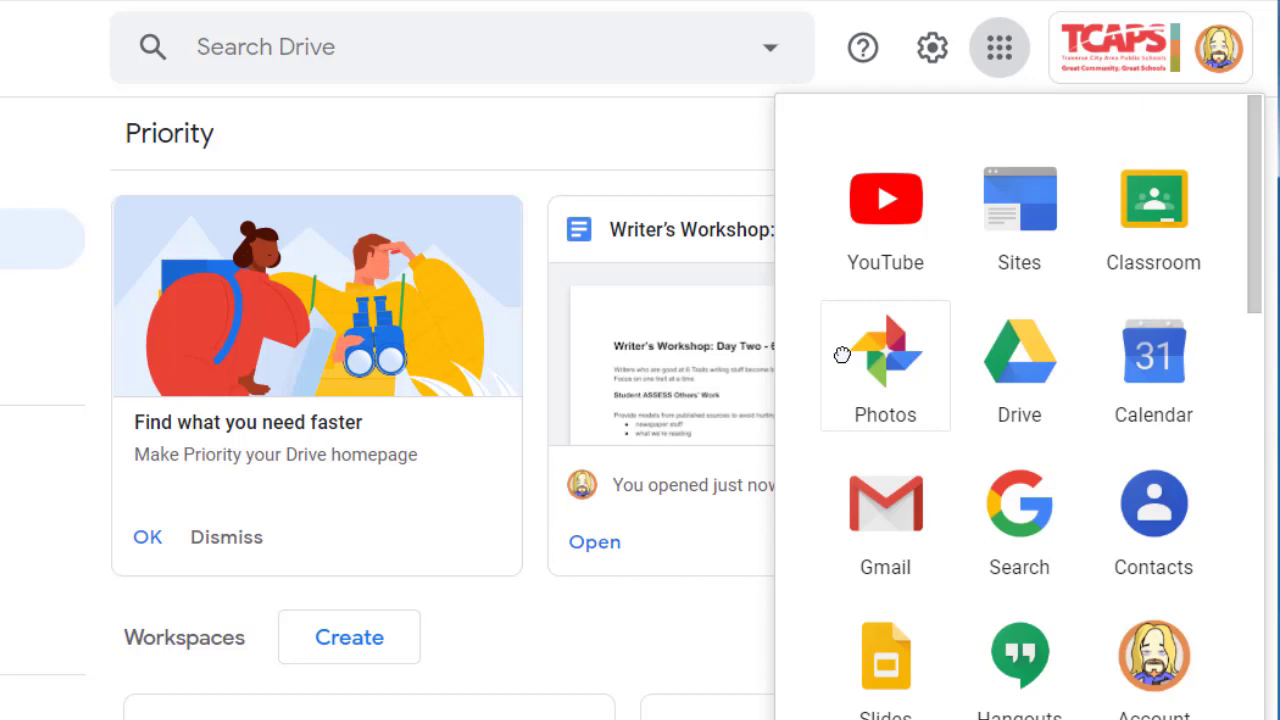
Close the apps launcher and open the account menu
{"action": "left_click", "coordinate": [669, 152]}
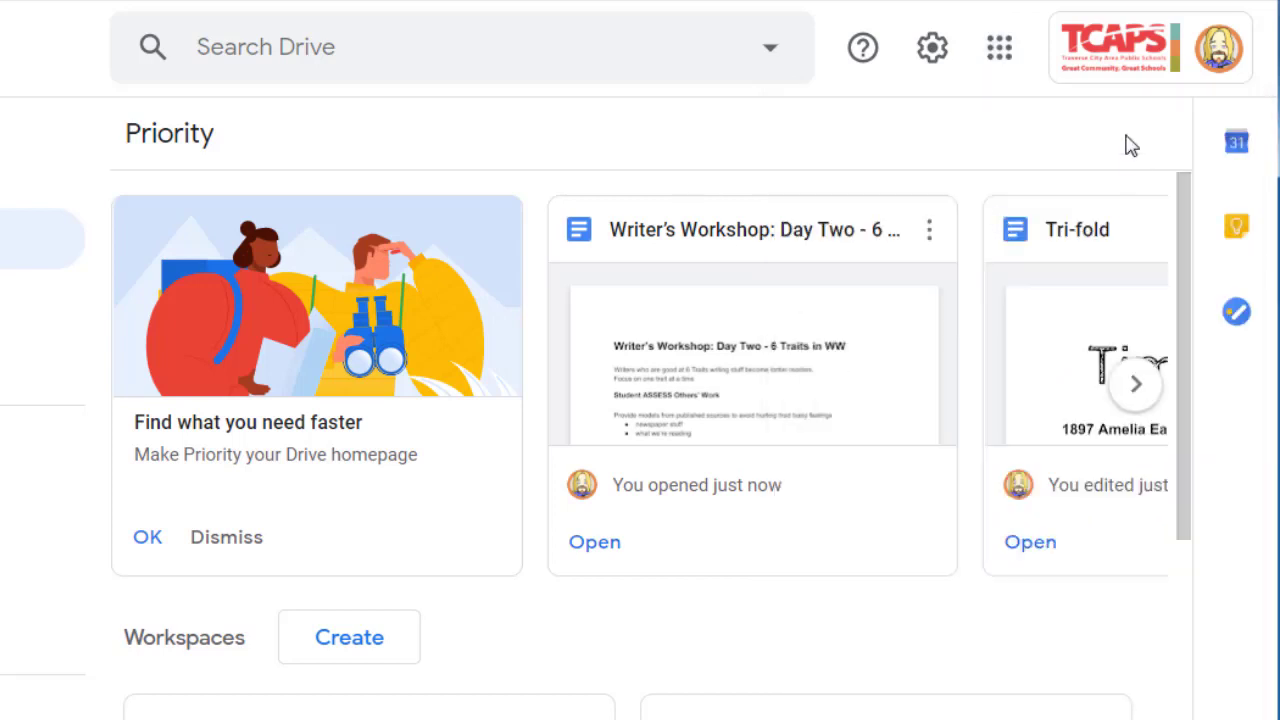
{"action": "left_click", "coordinate": [1145, 70]}
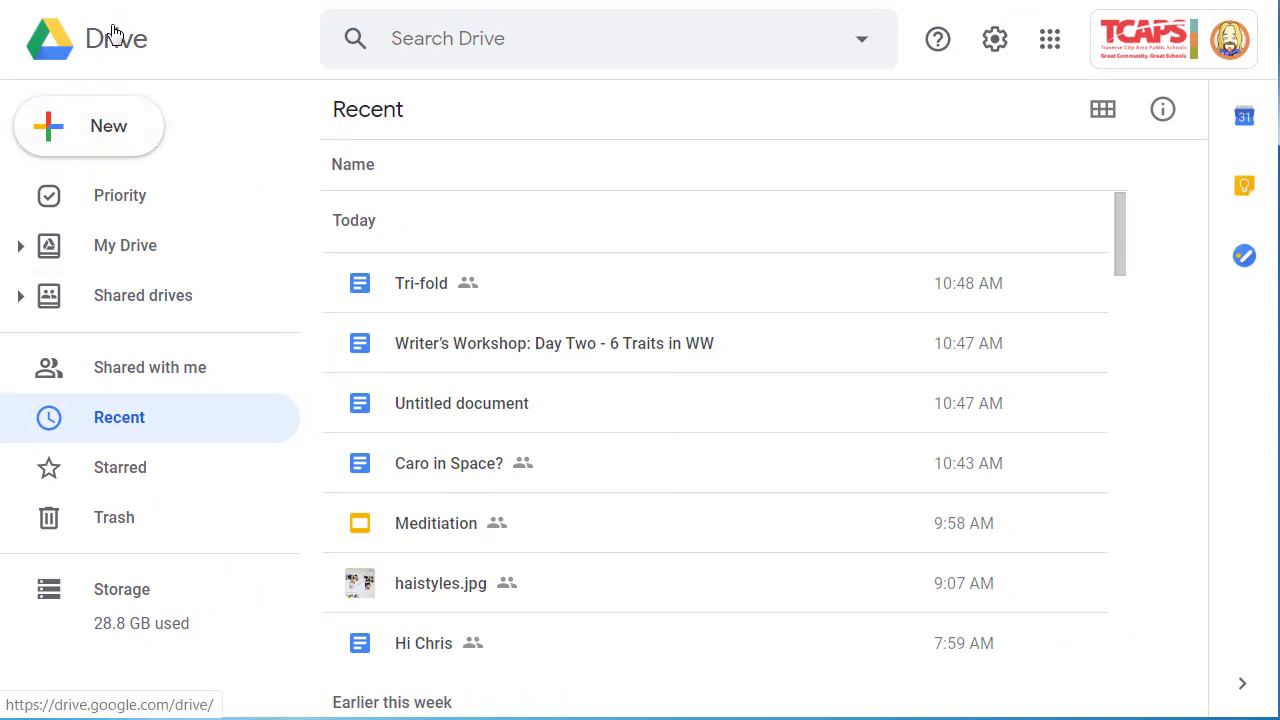
Visit My Drive, toggle Shared drives open and closed, then scroll Priority down to its workspaces
{"action": "left_click", "coordinate": [130, 258]}
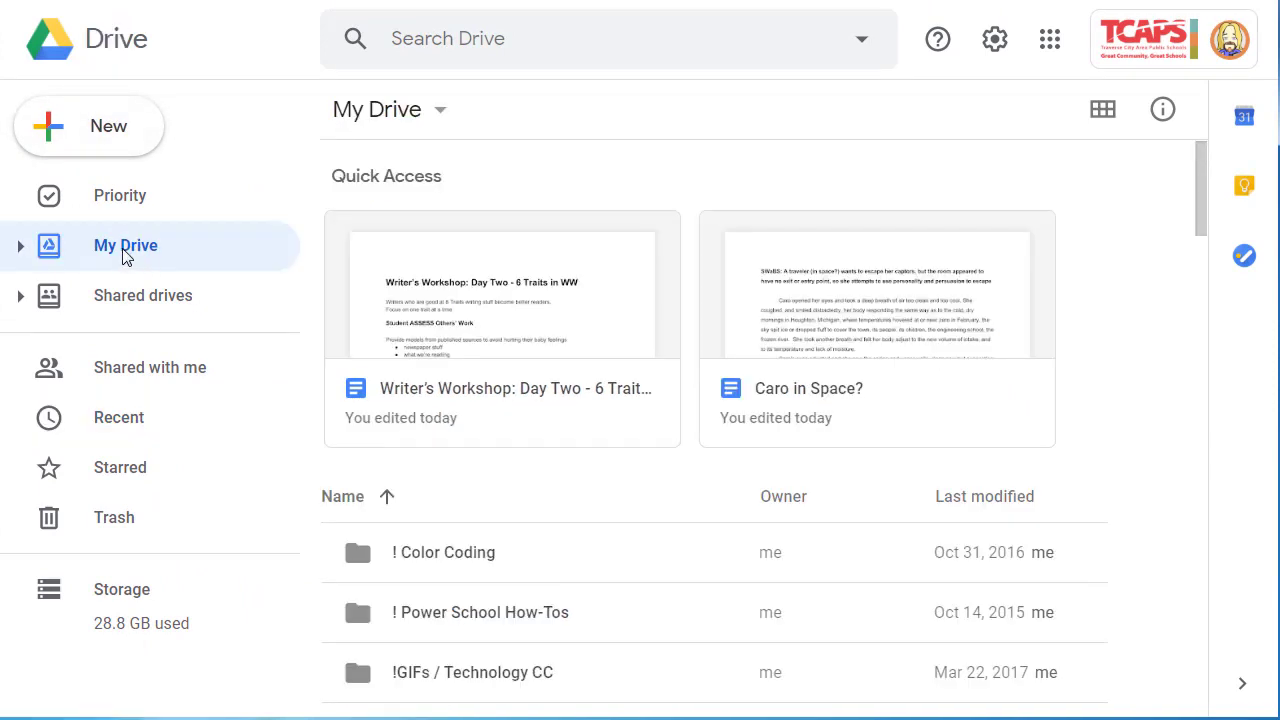
{"action": "left_click", "coordinate": [21, 298]}
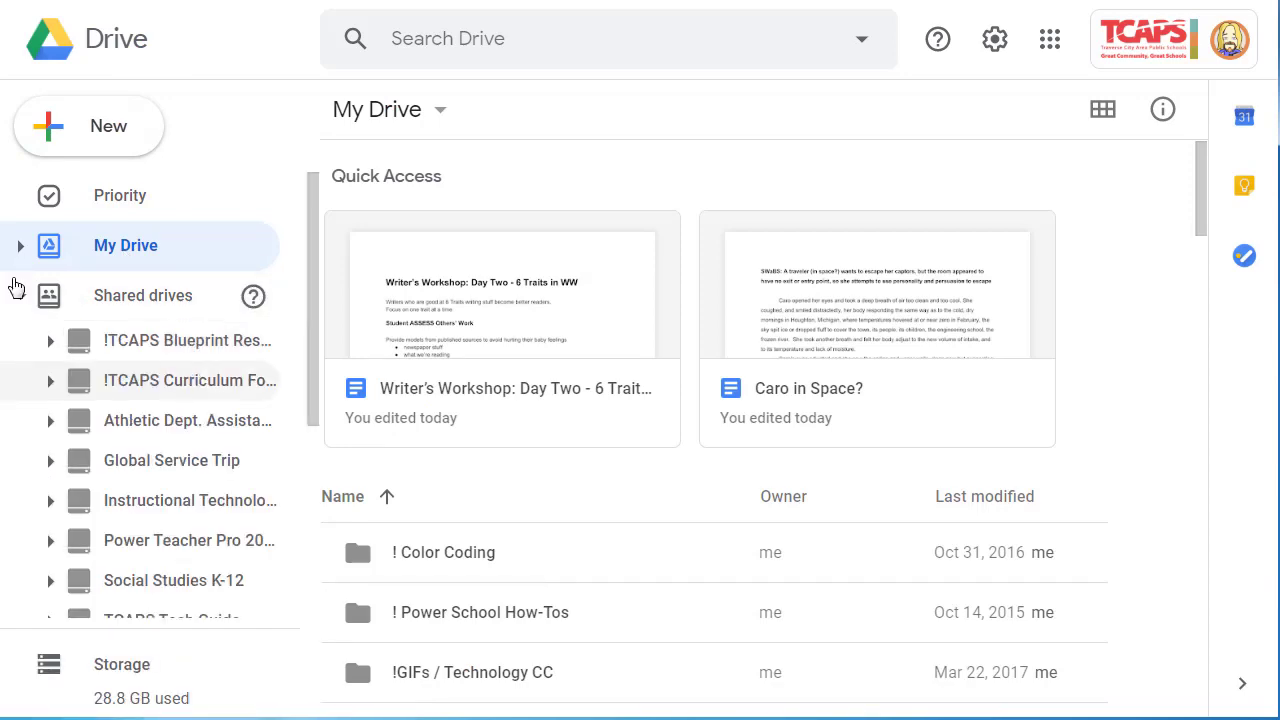
{"action": "left_click", "coordinate": [16, 288]}
{"action": "left_click", "coordinate": [126, 198]}
{"action": "scroll", "coordinate": [706, 554], "scroll_direction": "down", "scroll_amount": 2}
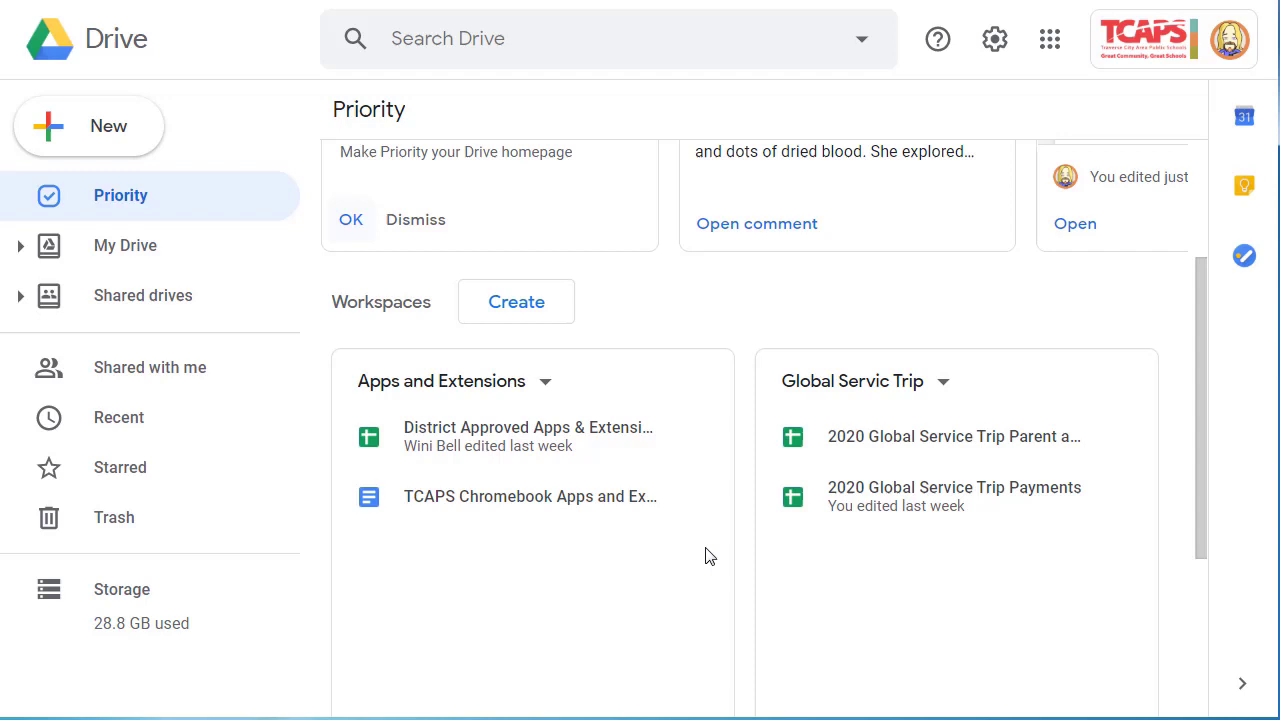
{"action": "scroll", "coordinate": [706, 556], "scroll_direction": "down", "scroll_amount": 1}
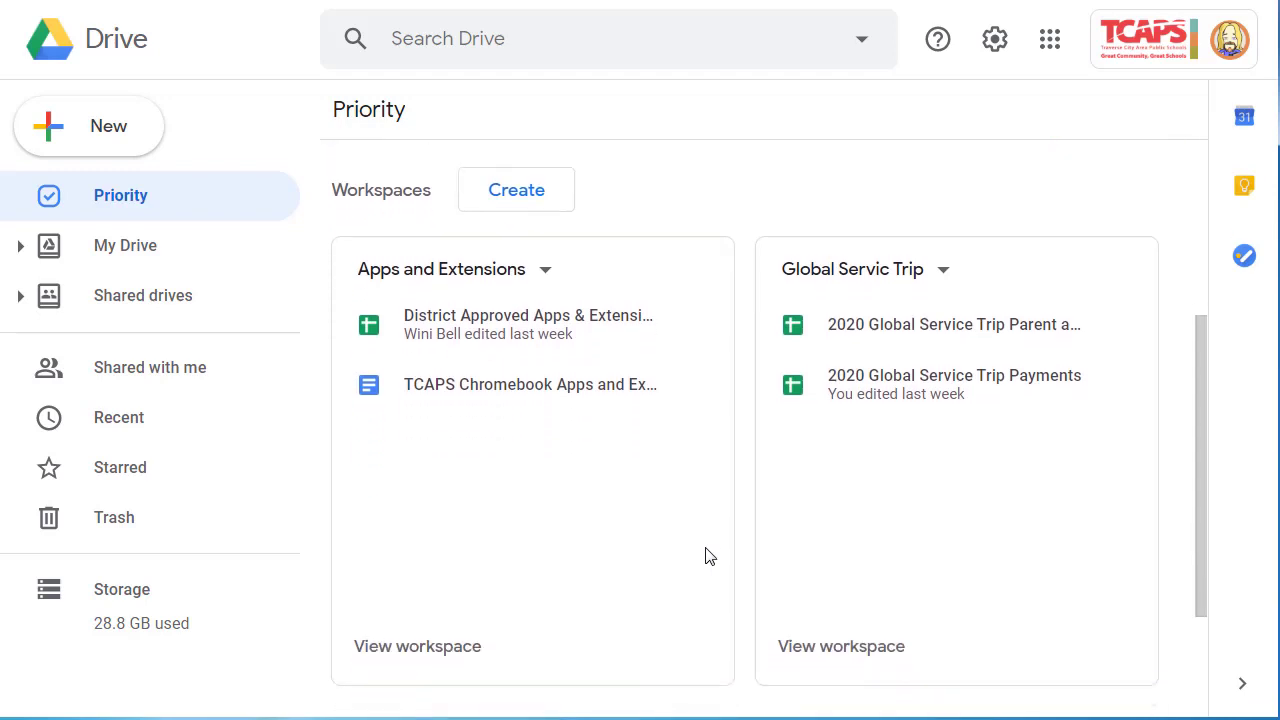
Look over the New menu, then drag Search into Drive's slot in the Google apps launcher
{"action": "left_click", "coordinate": [110, 127]}
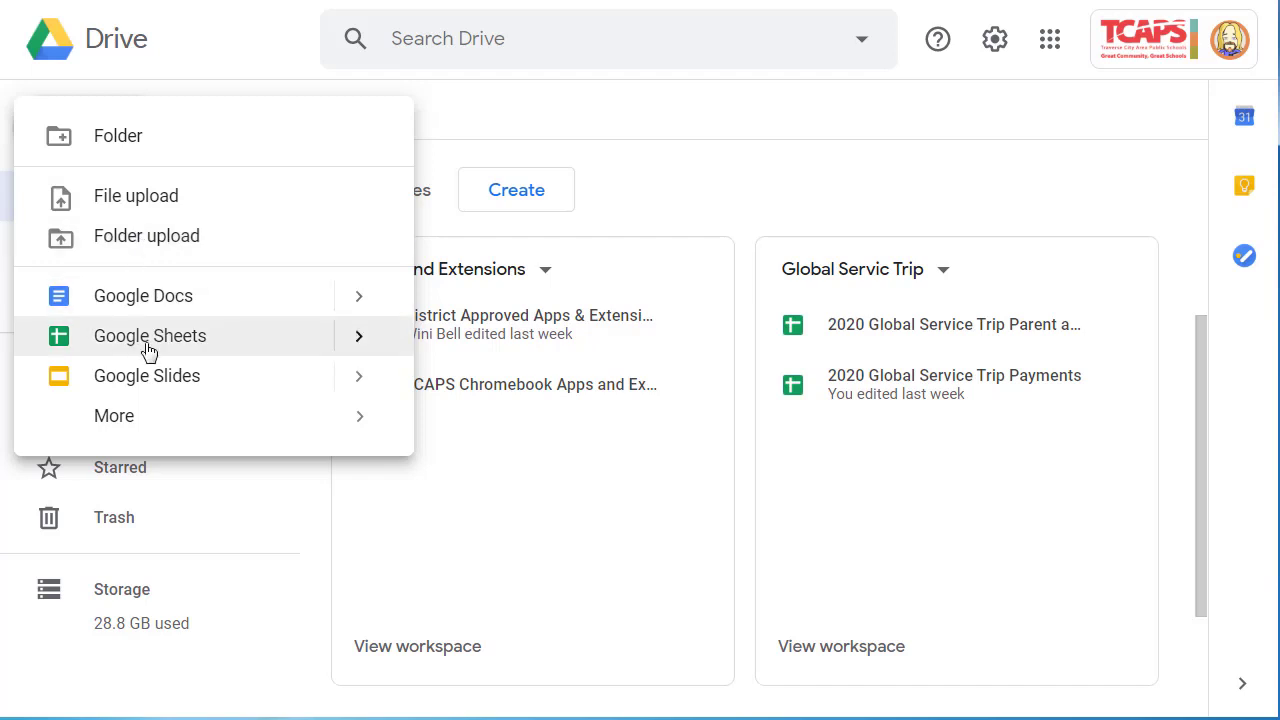
{"action": "mouse_move", "coordinate": [151, 428]}
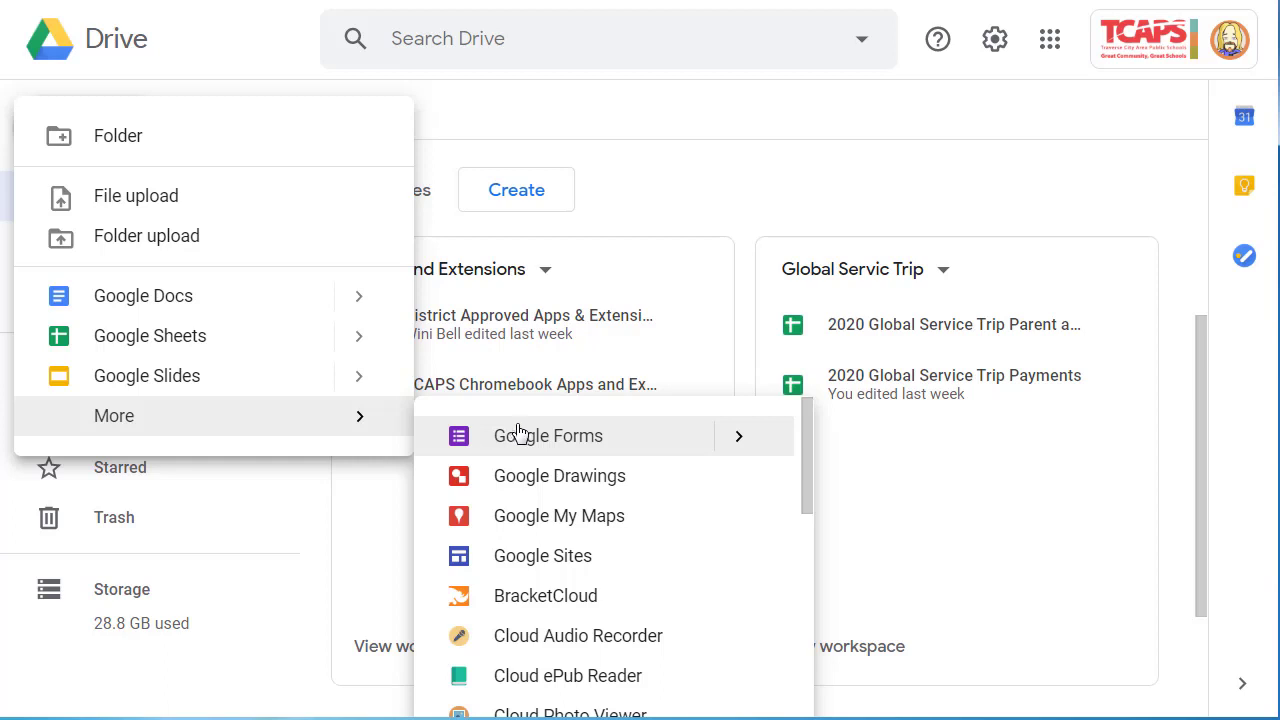
{"action": "left_click", "coordinate": [869, 126]}
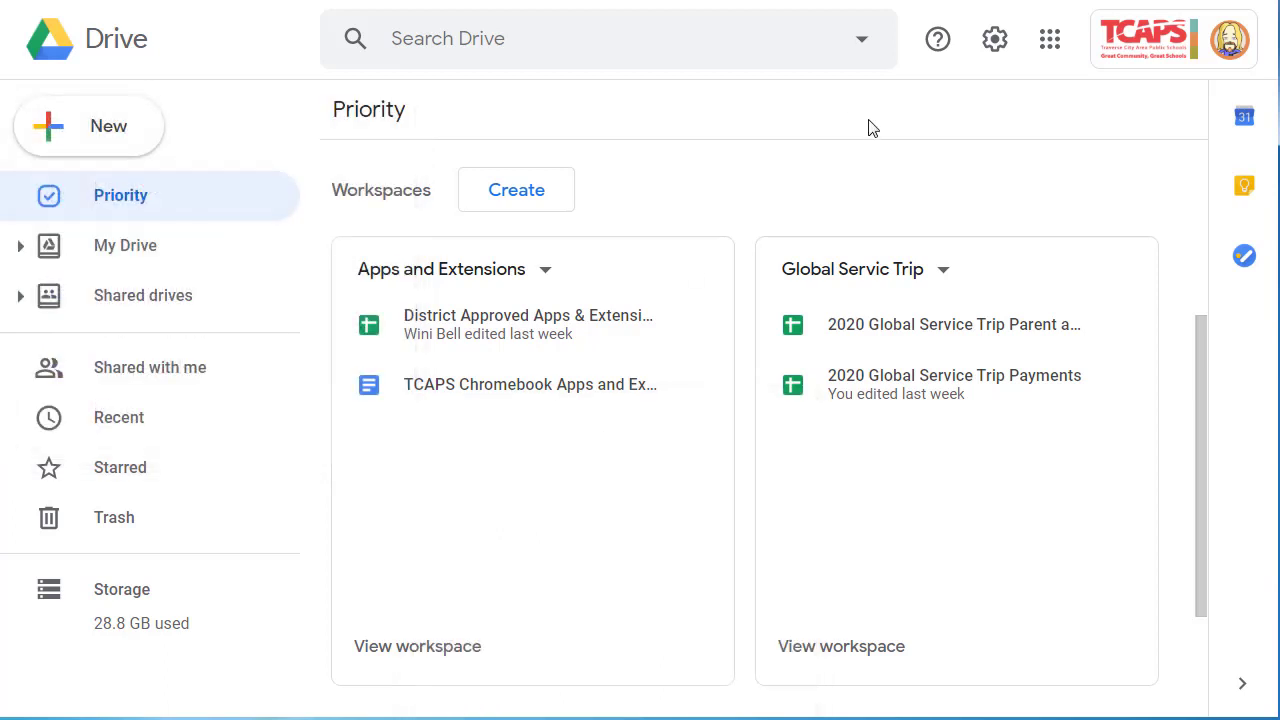
{"action": "left_click", "coordinate": [1050, 44]}
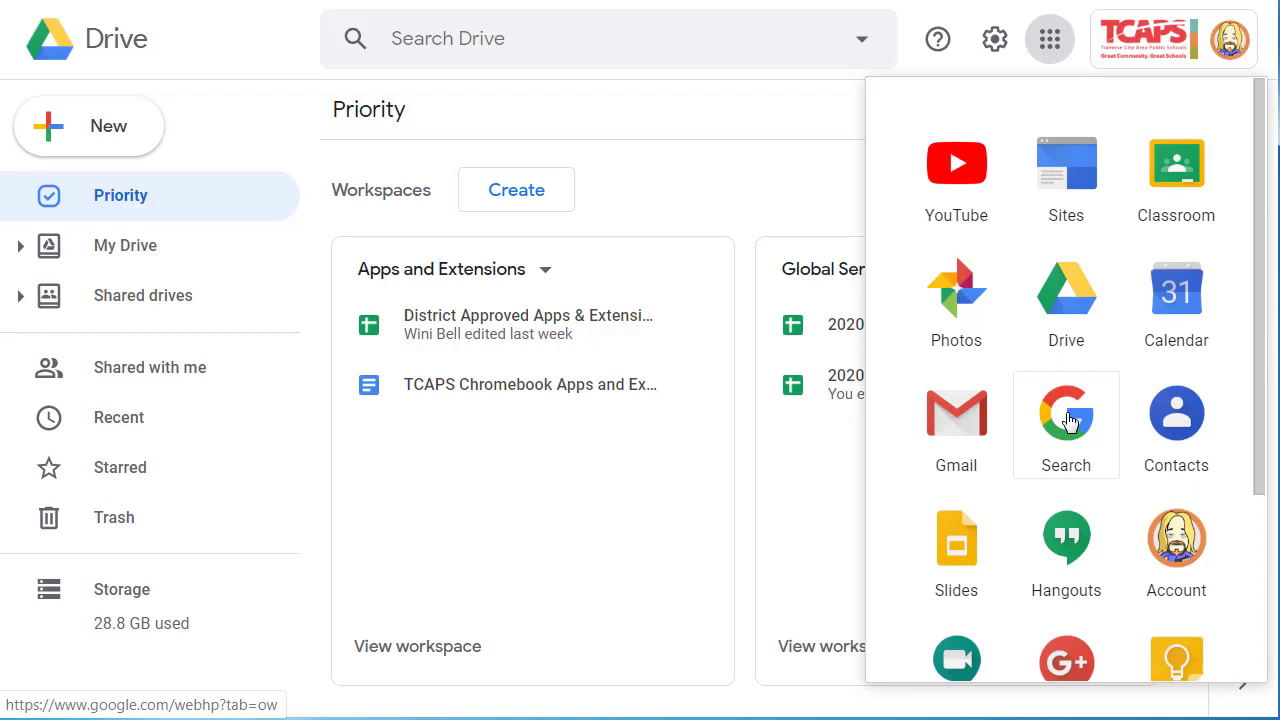
{"action": "left_click_drag", "start_coordinate": [1066, 415], "coordinate": [1062, 278]}
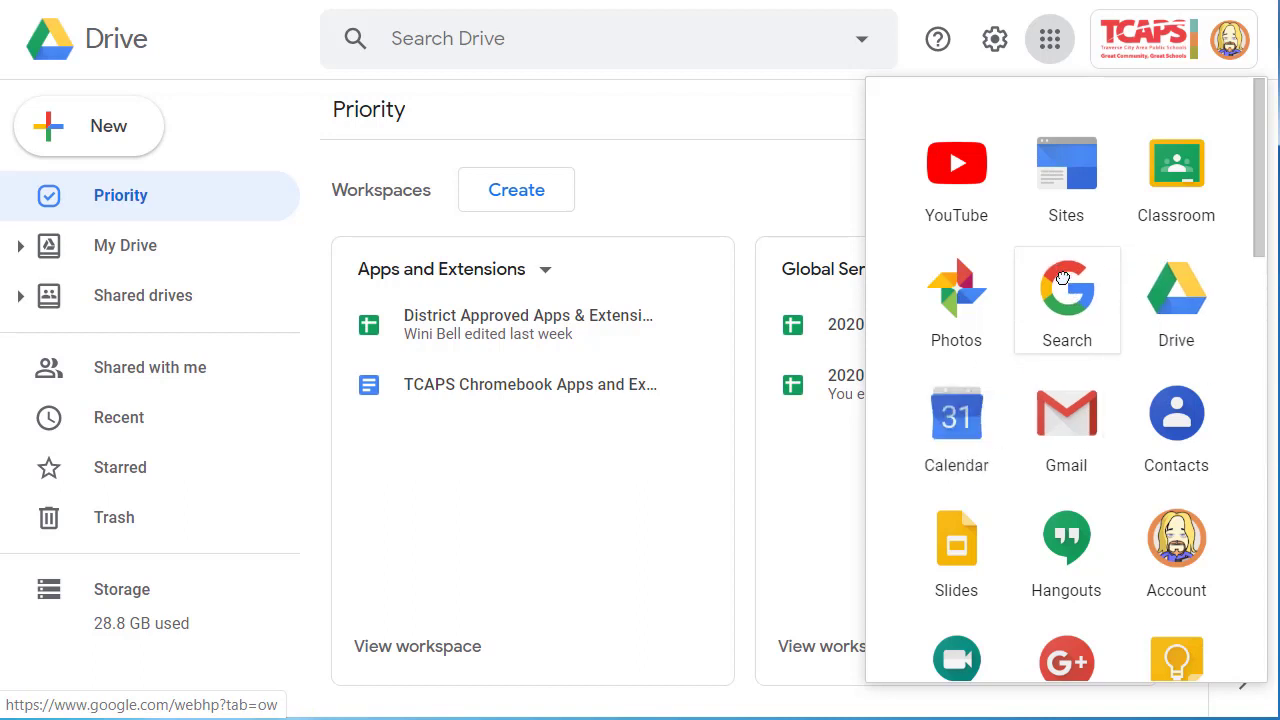
{"action": "key", "text": "Escape"}
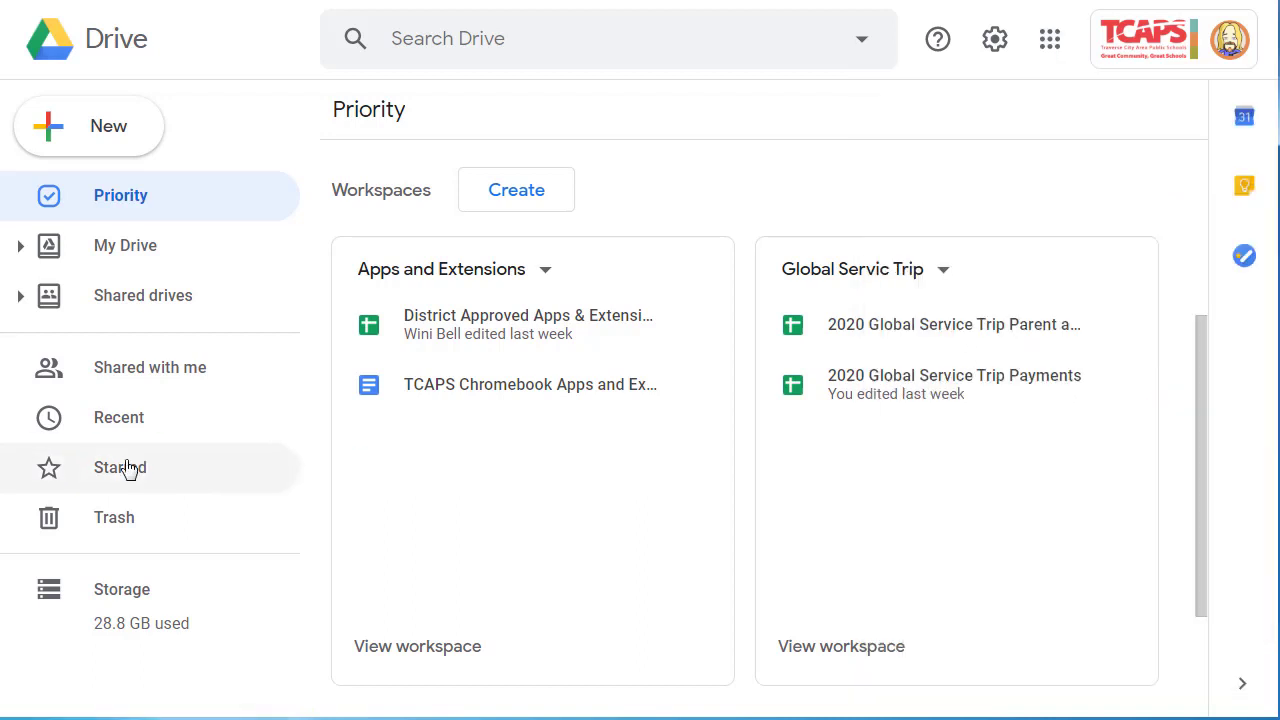